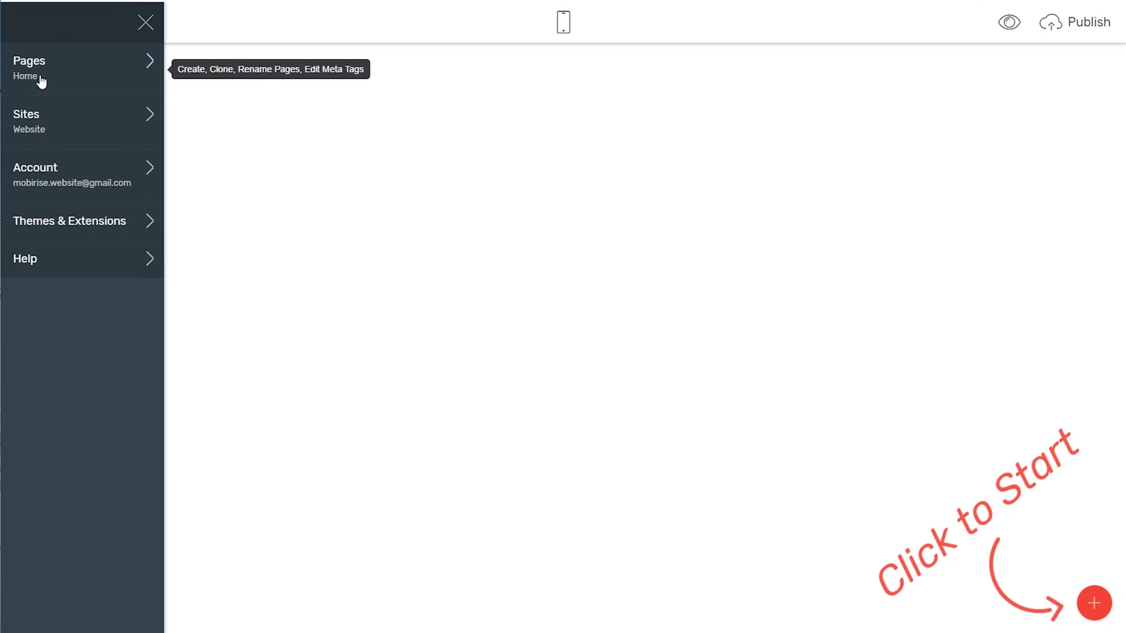
Create the AgencyM4 Website site and bring up the block library on its blank page.
click(45, 122)
click(231, 154)
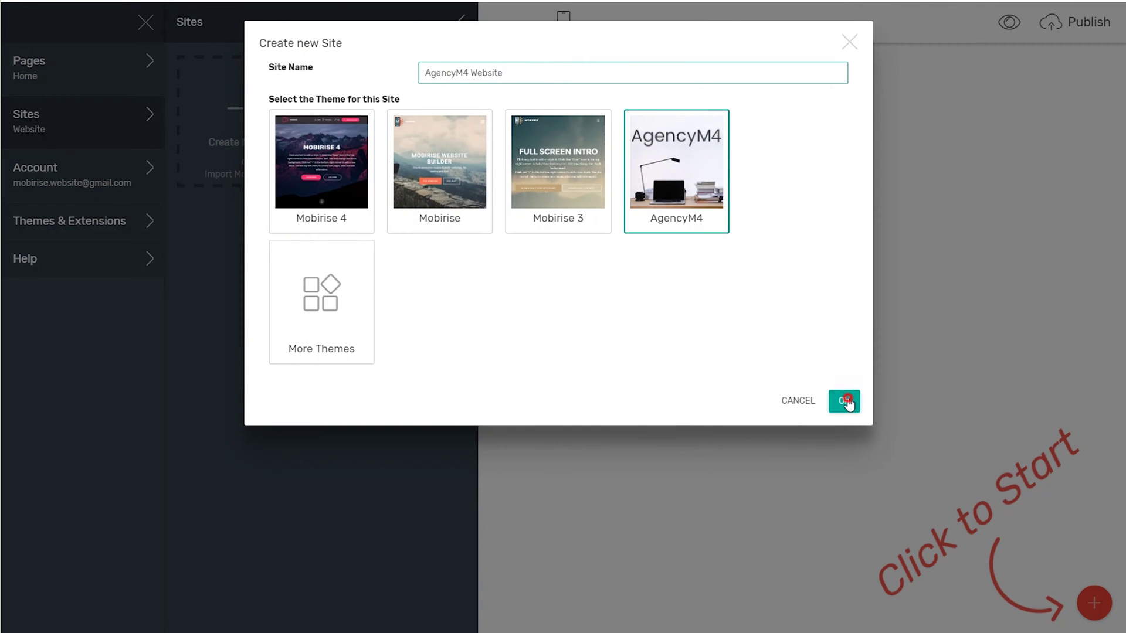
click(845, 403)
click(1091, 601)
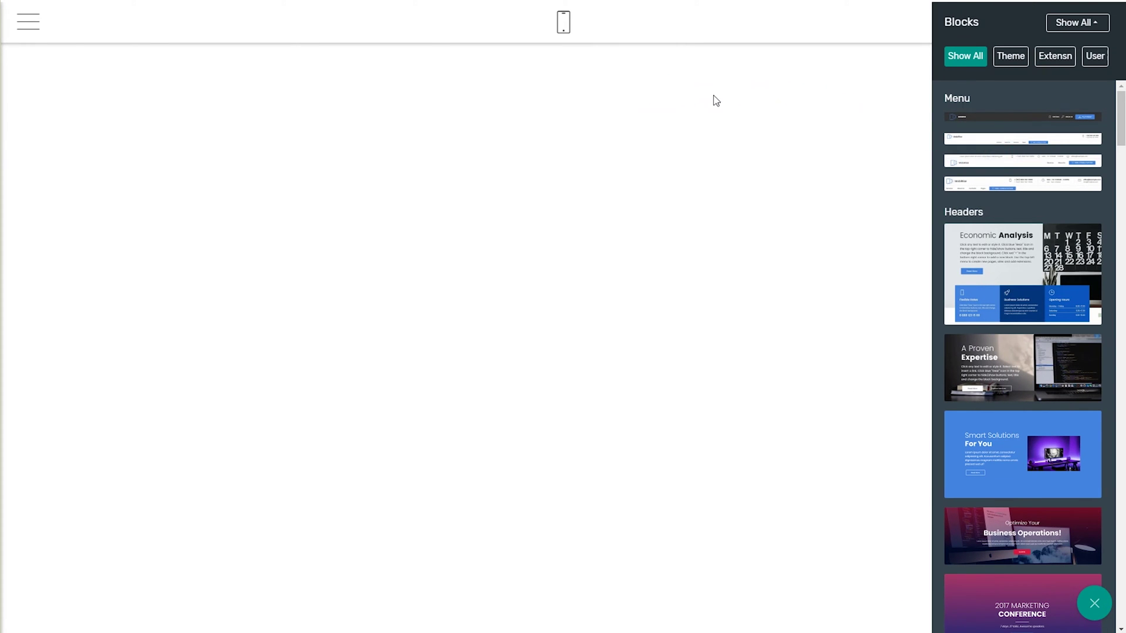
Stack the menu, Our Team, Our News and footer blocks on the page.
click(1025, 162)
scroll(1046, 177, down, 2)
scroll(1046, 211, down, 2)
drag(1020, 220, 786, 283)
scroll(1055, 274, down, 5)
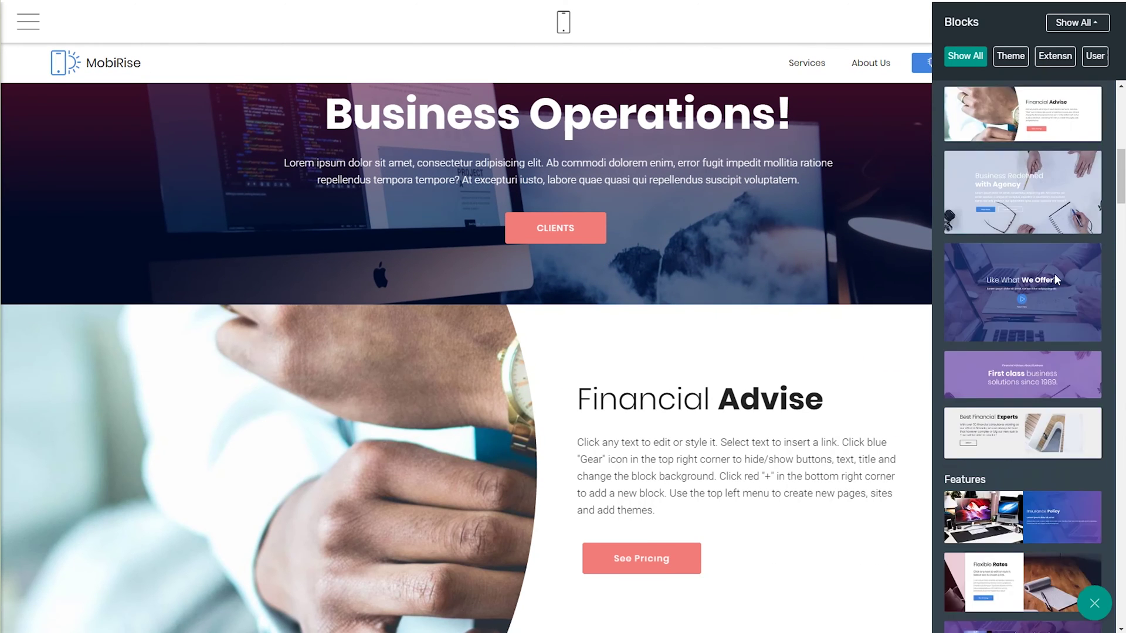
scroll(1046, 246, down, 5)
scroll(1035, 199, down, 5)
drag(1025, 145, 704, 607)
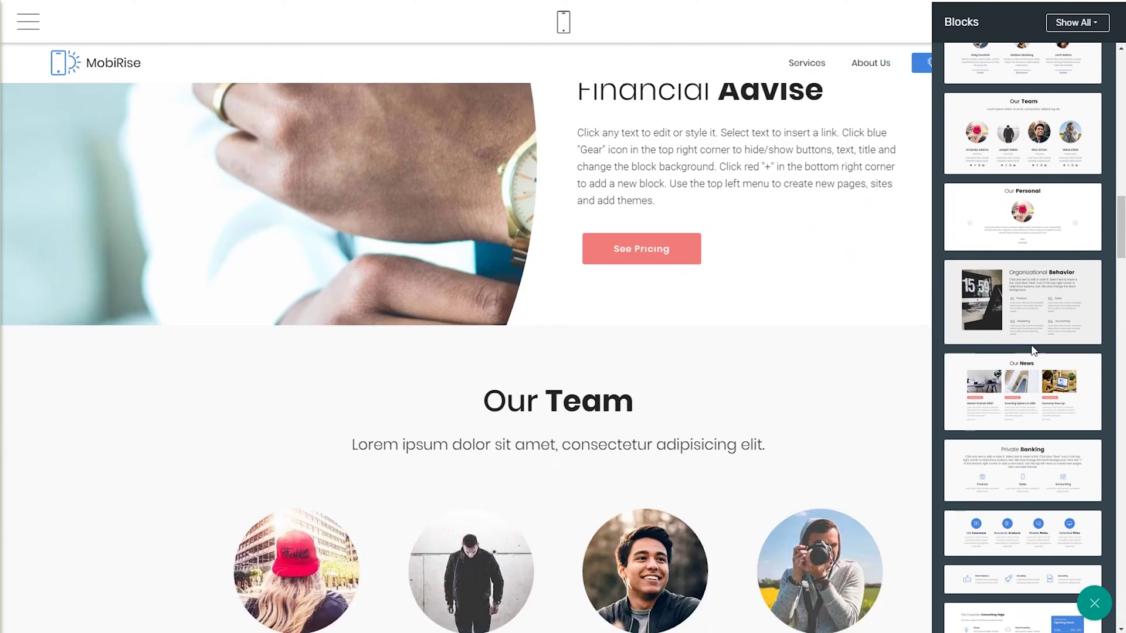
scroll(1025, 361, down, 1)
drag(1025, 361, 766, 577)
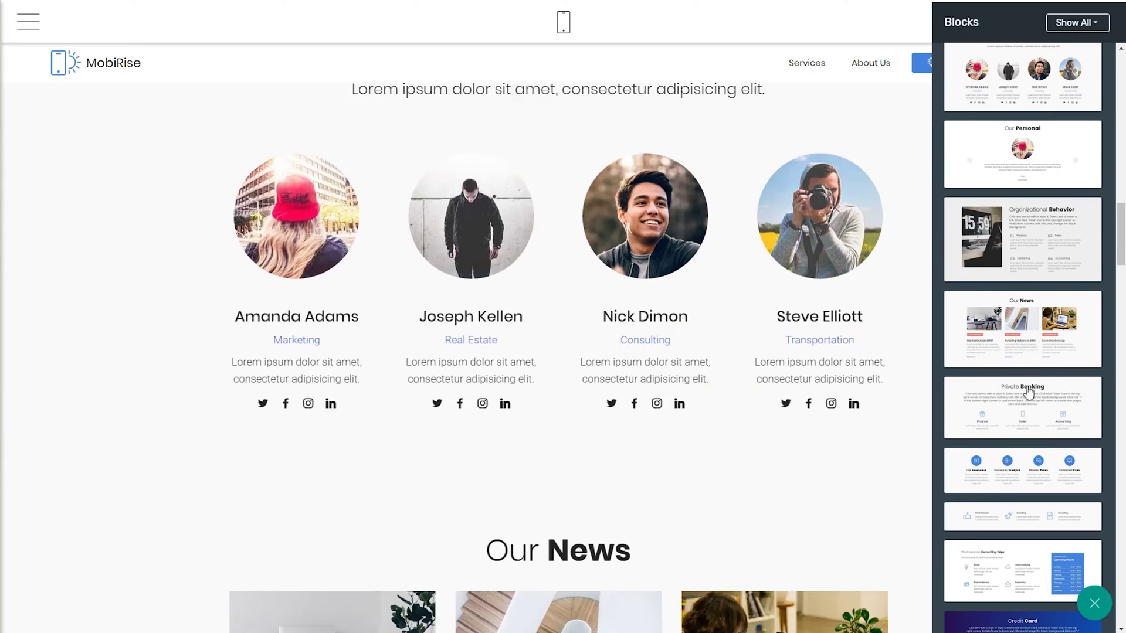
scroll(1036, 368, down, 5)
scroll(1036, 368, down, 2)
drag(1024, 190, 792, 567)
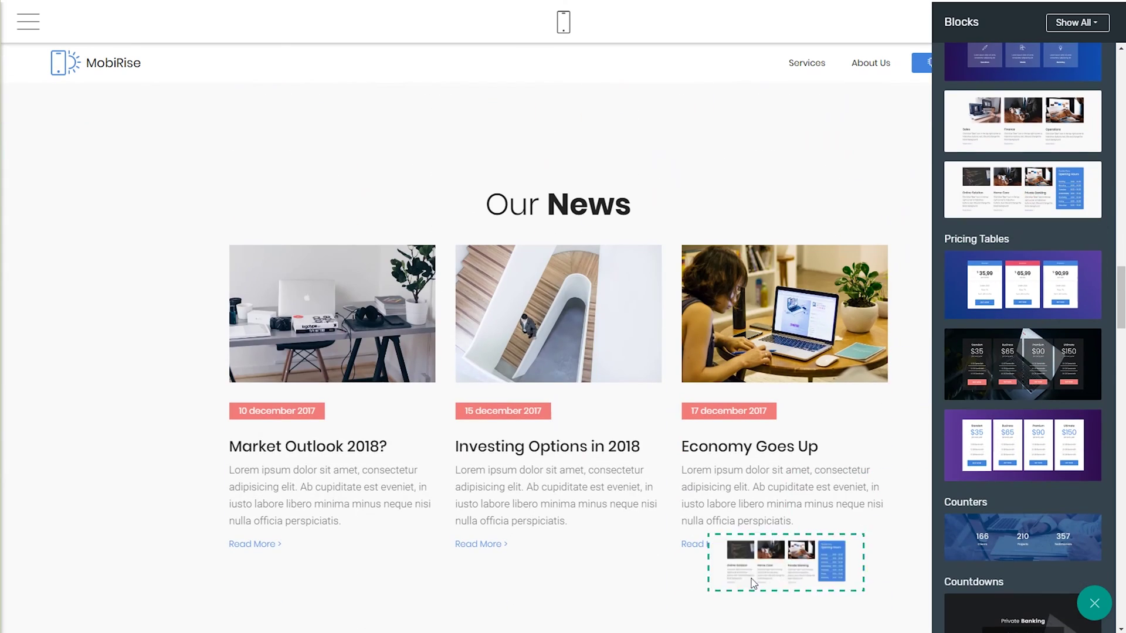
drag(1119, 294, 1097, 373)
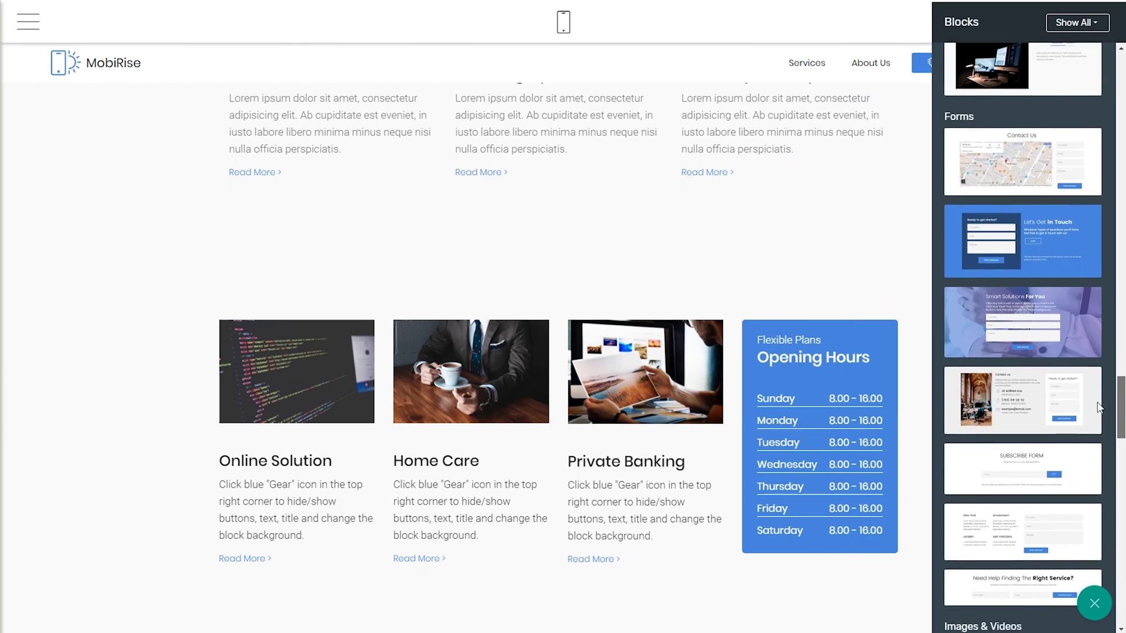
scroll(1097, 373, up, 1)
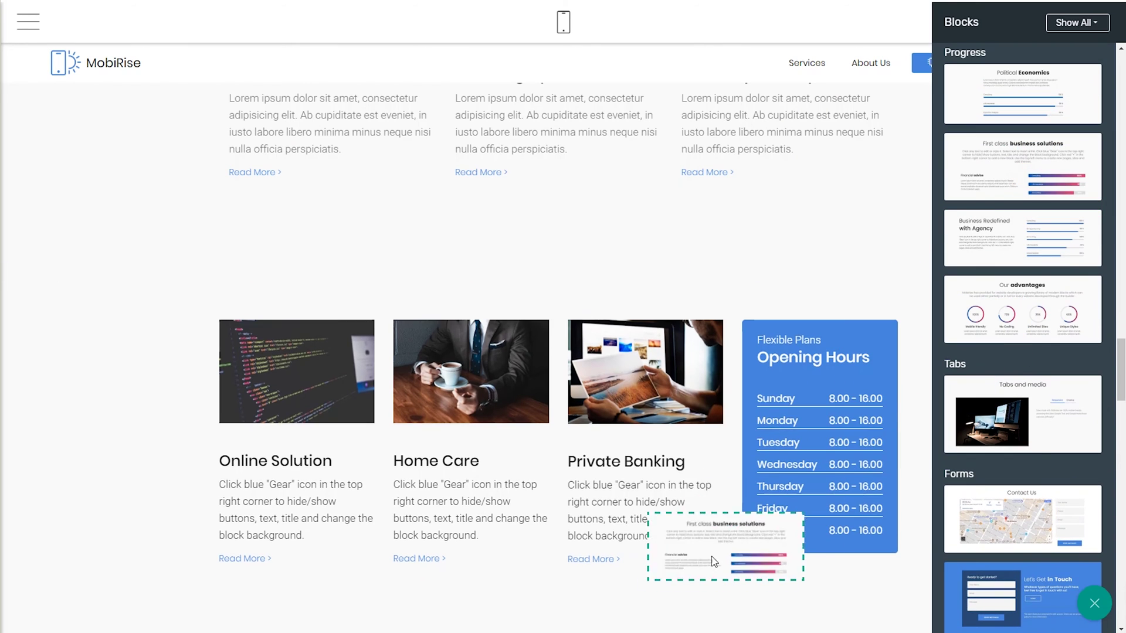
drag(1022, 167, 724, 543)
drag(1118, 358, 1091, 553)
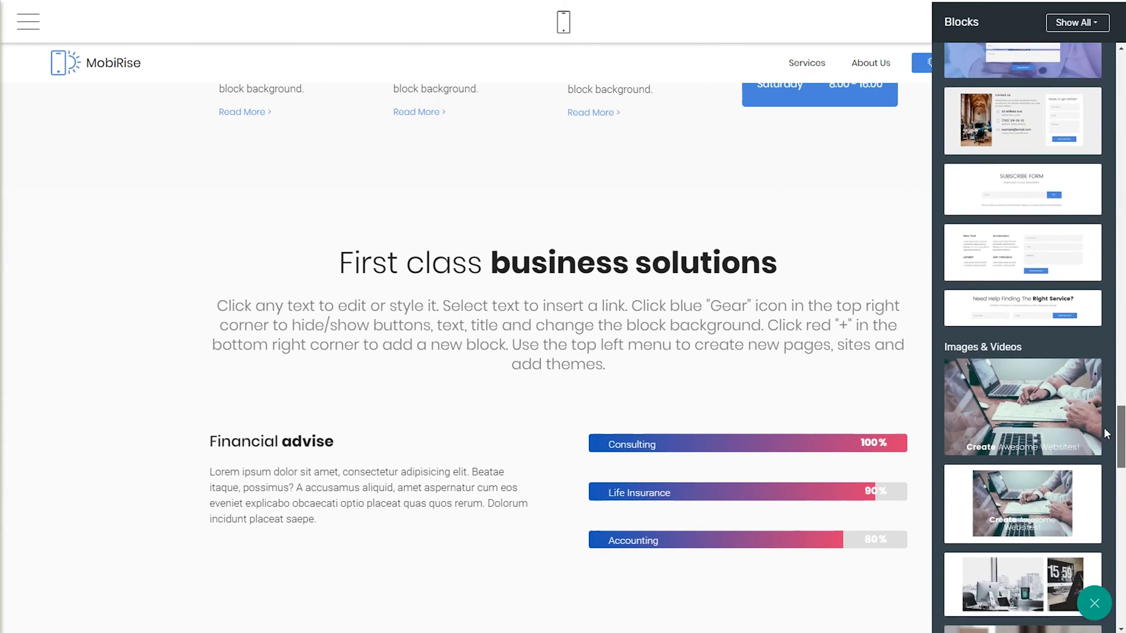
scroll(1090, 552, down, 3)
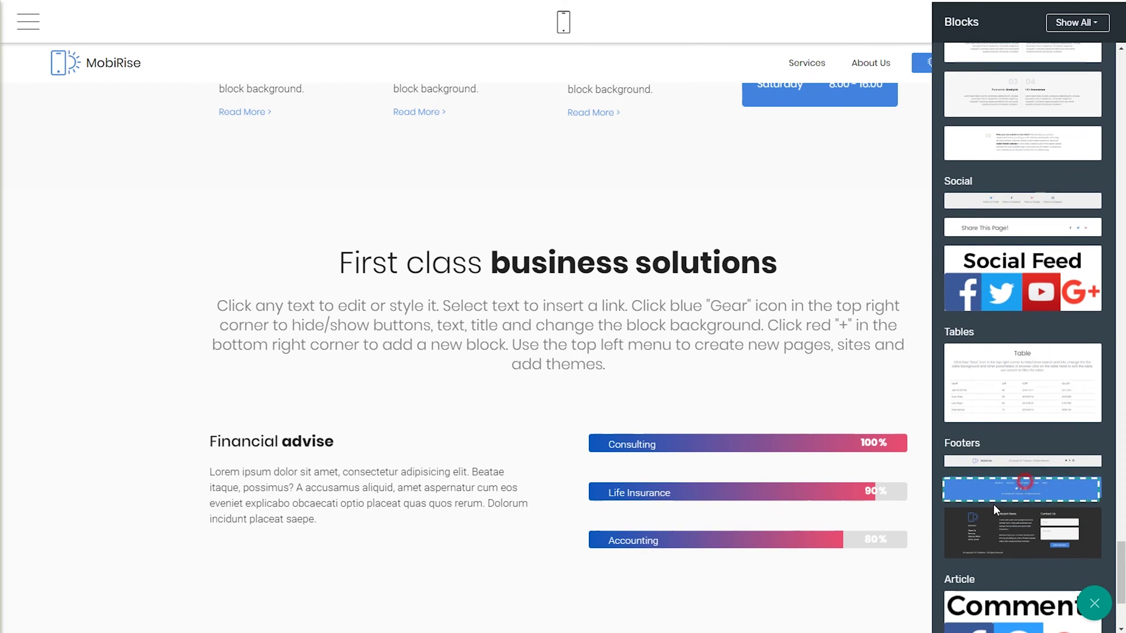
drag(993, 504, 747, 604)
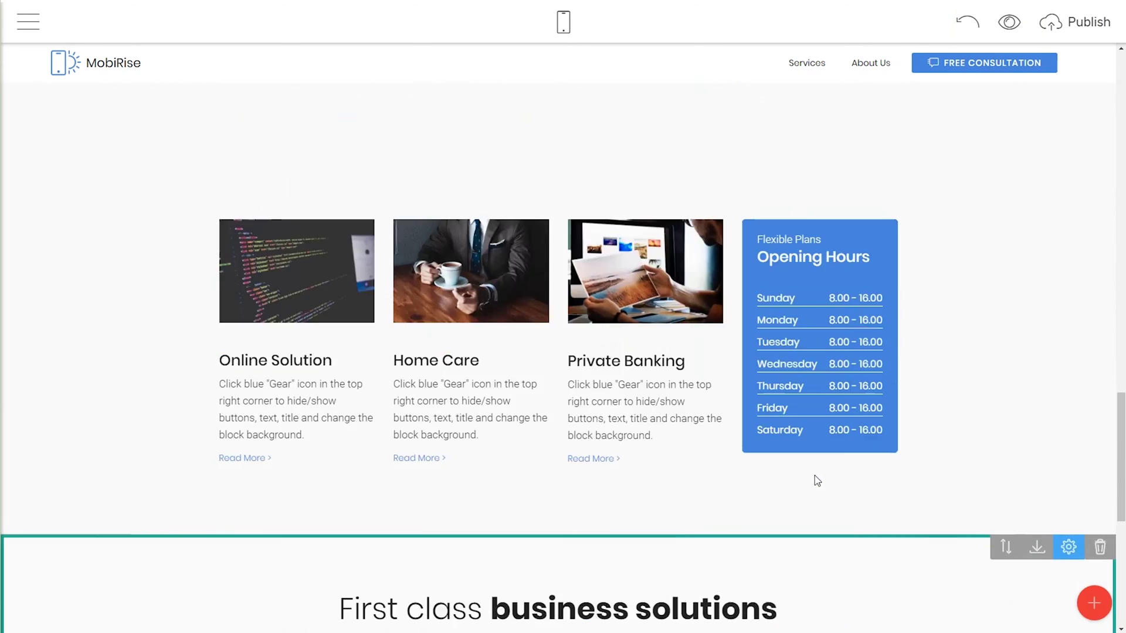
scroll(814, 481, up, 15)
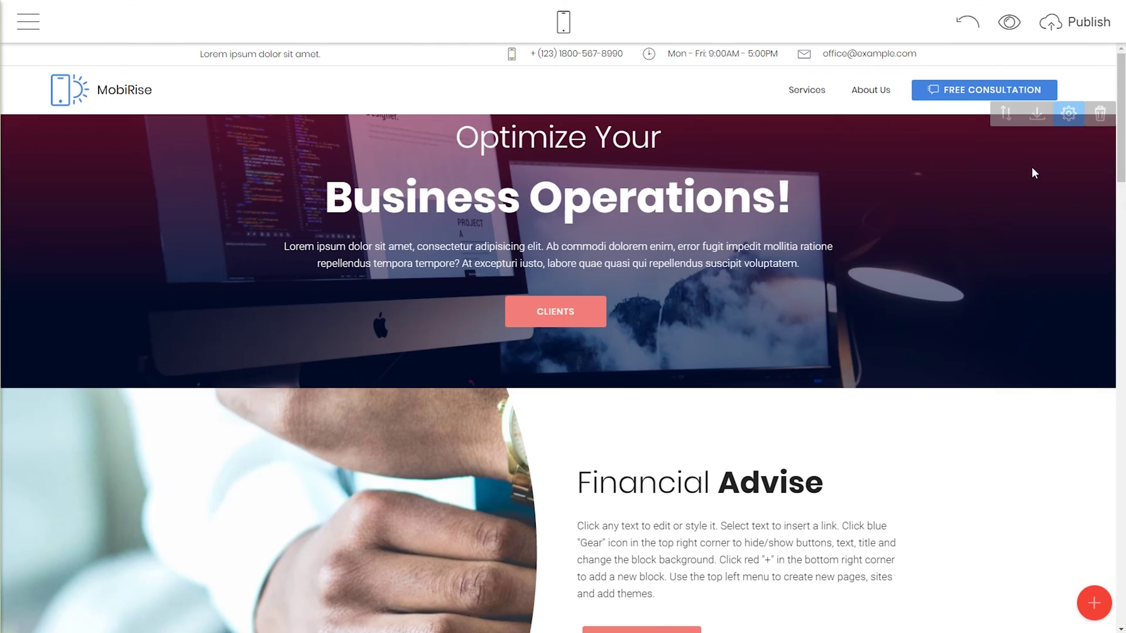
Enlarge the menu logo and hide the Free Consultation button in the menu settings.
click(1074, 60)
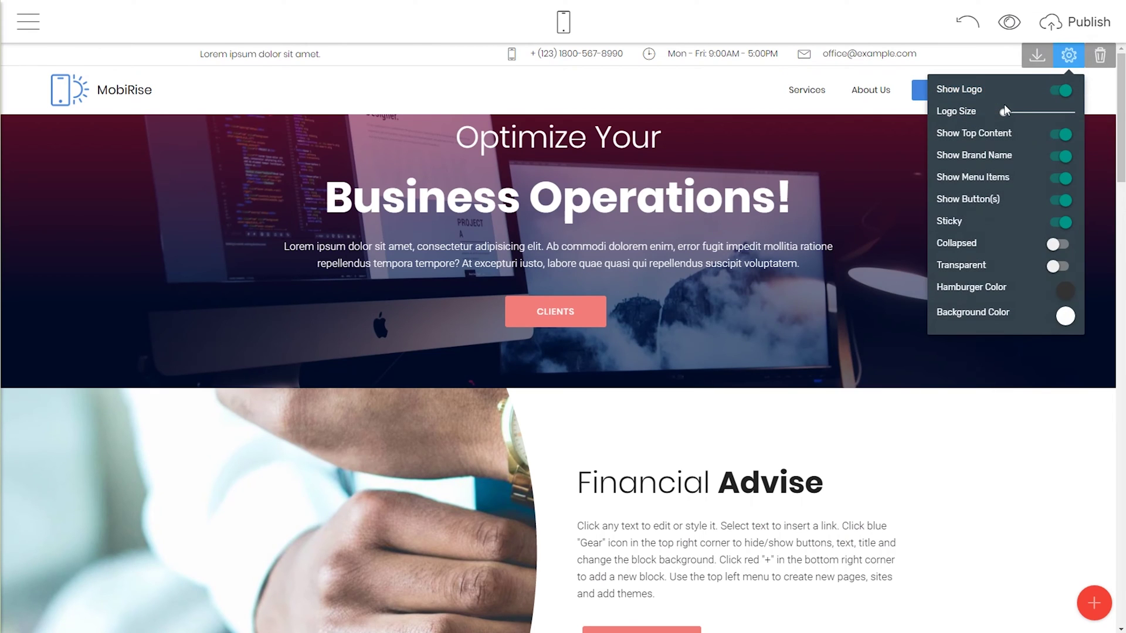
drag(1037, 114, 1038, 115)
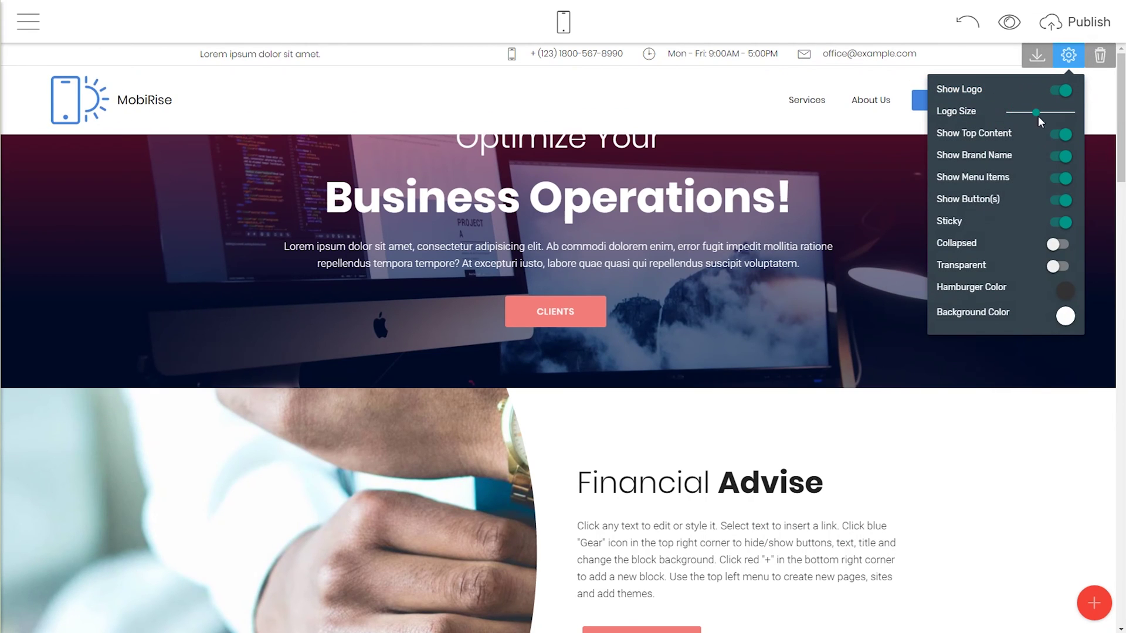
click(1059, 141)
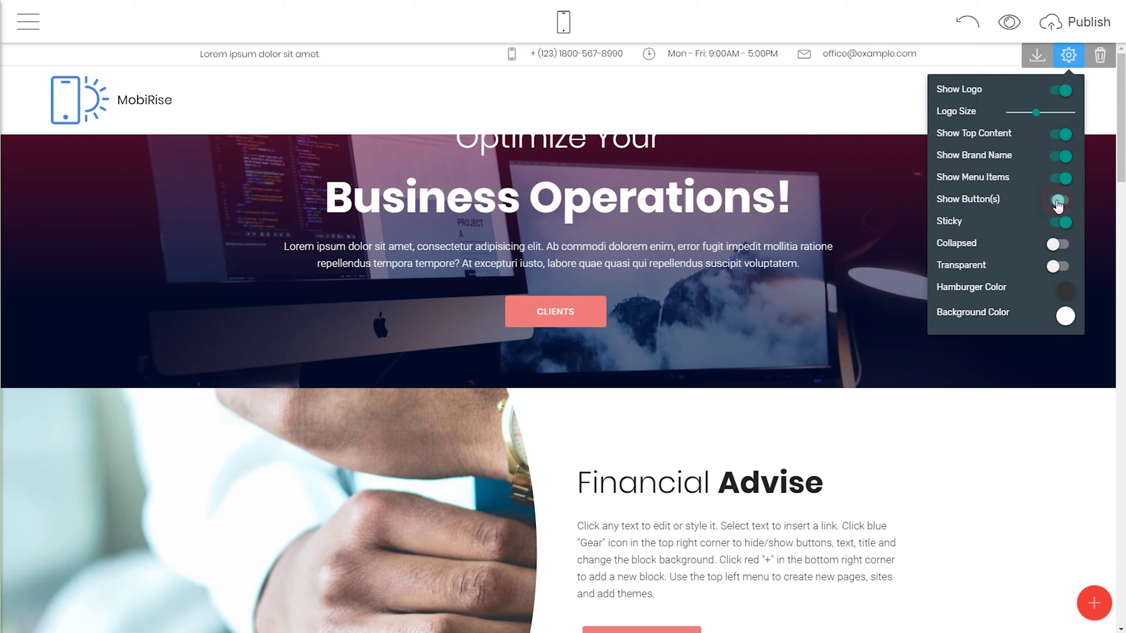
click(1054, 267)
Give the header maximum top and bottom padding, a scroll-down arrow and a darker overlay.
click(813, 265)
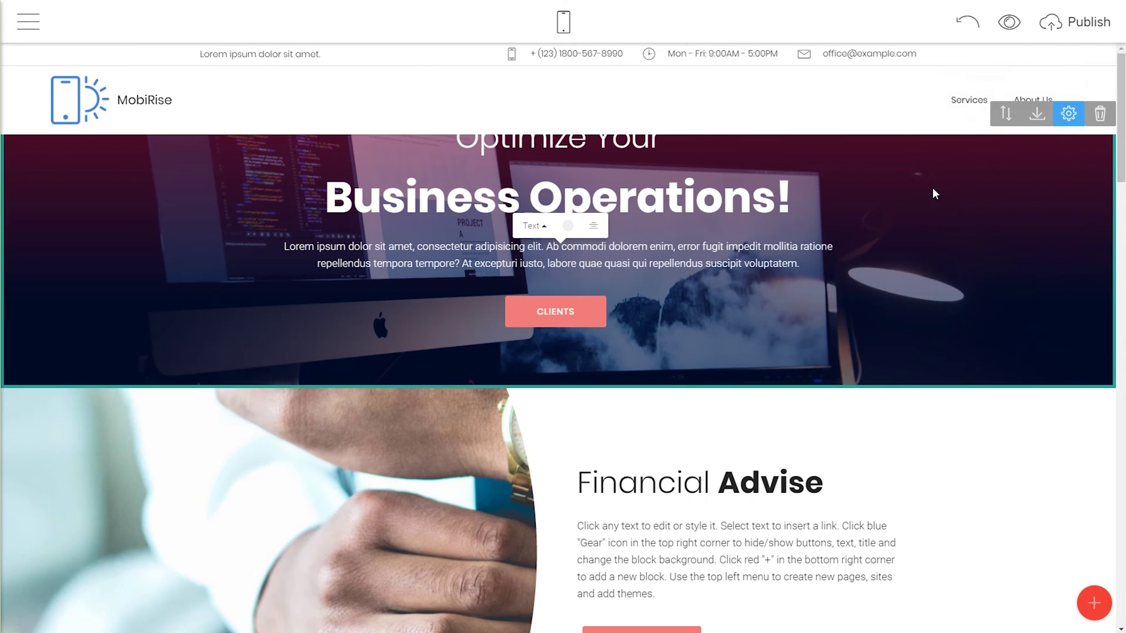
click(1069, 115)
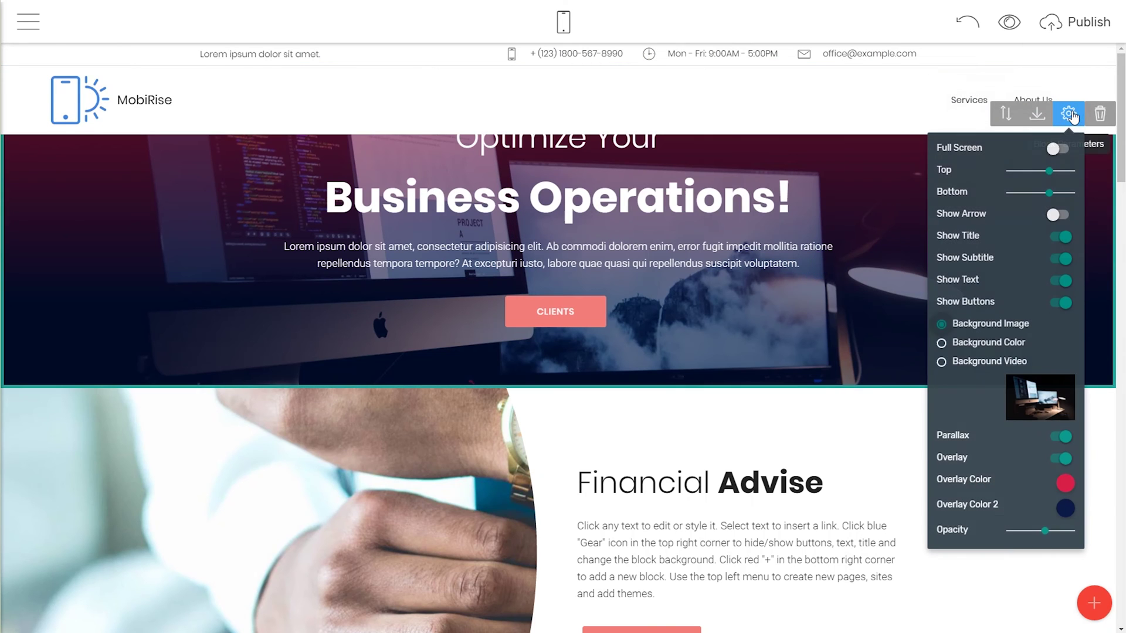
click(1071, 172)
drag(1049, 192, 1072, 192)
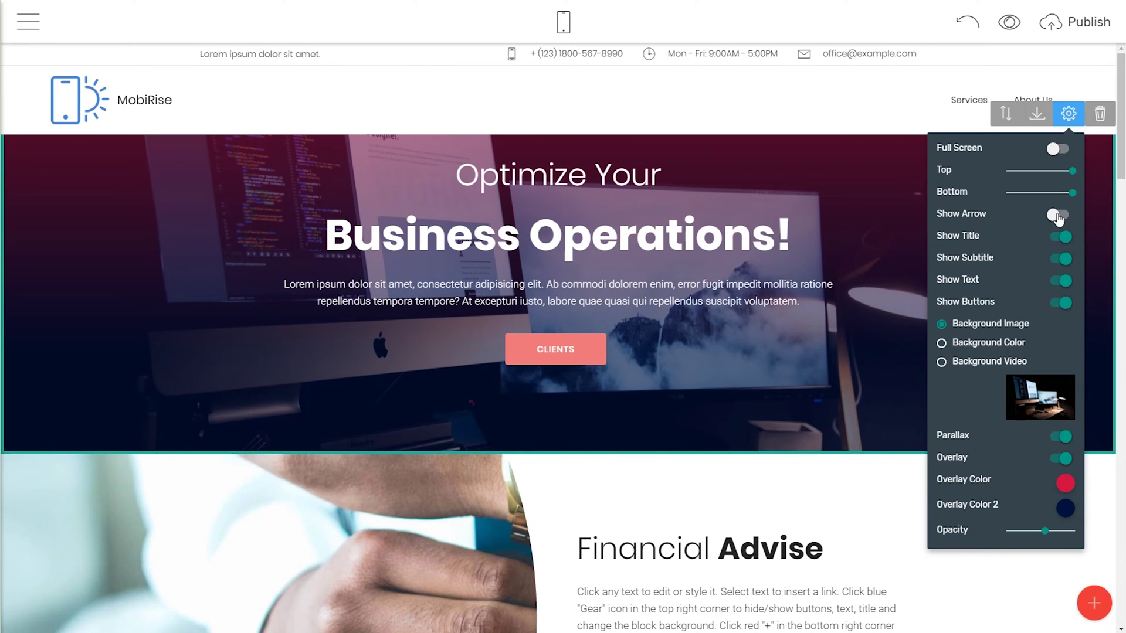
click(1064, 261)
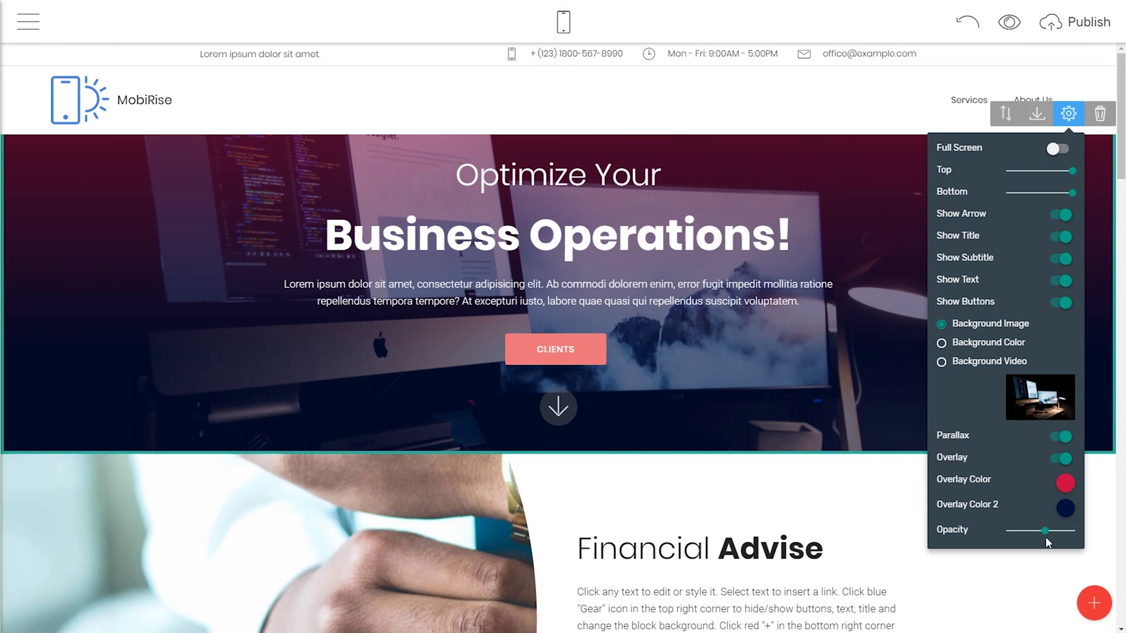
drag(1044, 531, 1059, 530)
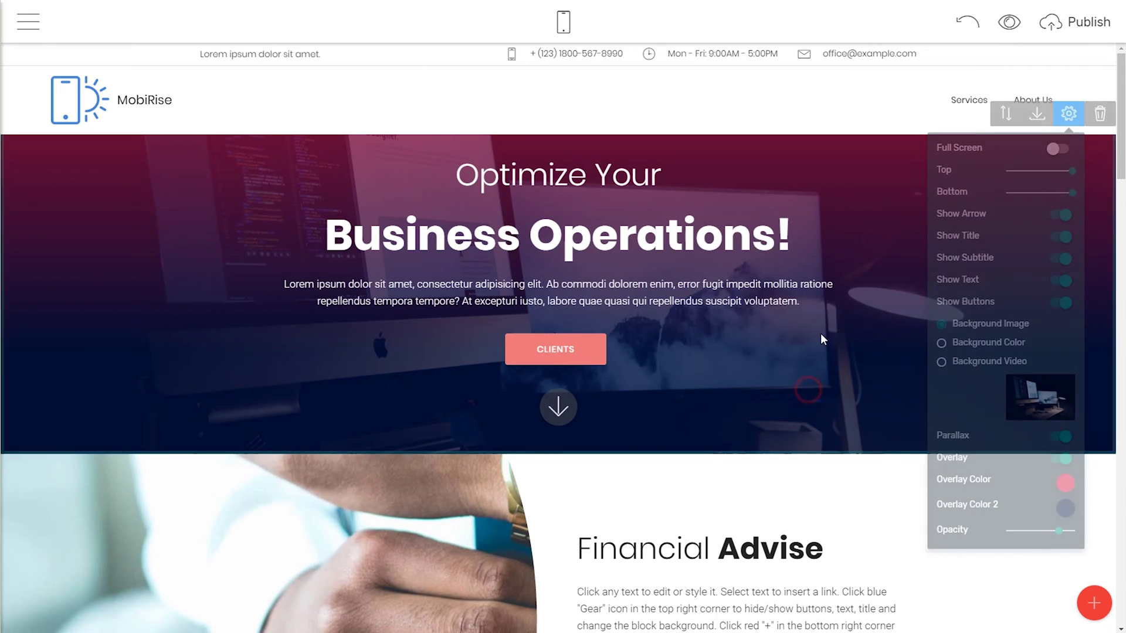
Set the progress bars back to blue with the blue-to-red gradient re-enabled.
click(862, 309)
scroll(862, 309, down, 4)
scroll(866, 308, down, 3)
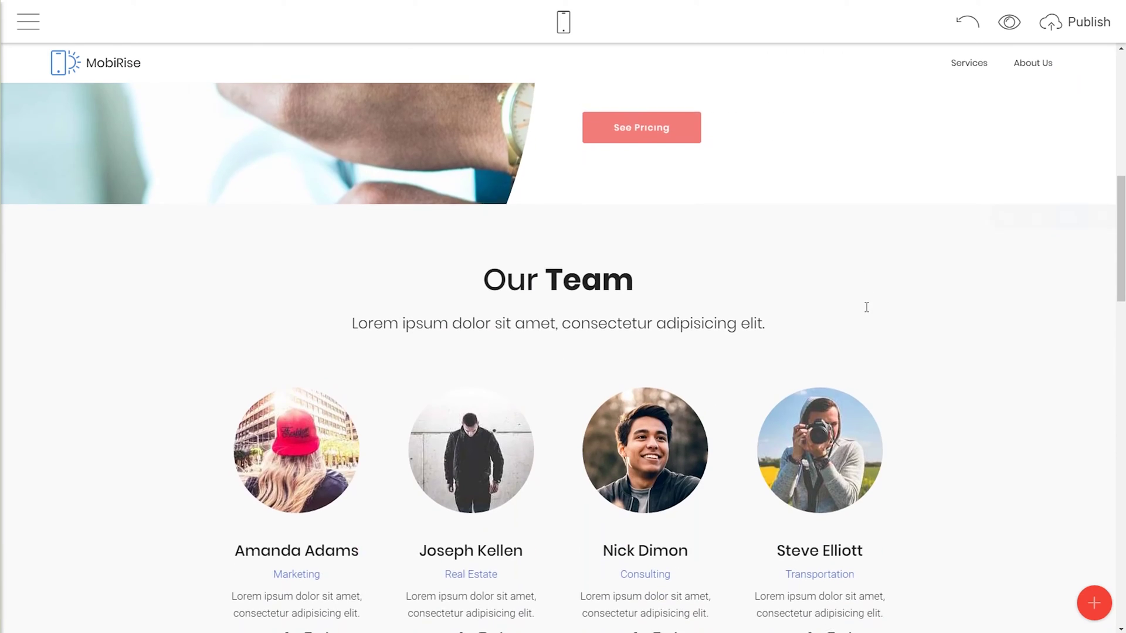
scroll(867, 308, down, 4)
scroll(866, 308, down, 4)
scroll(864, 309, down, 4)
scroll(865, 310, down, 5)
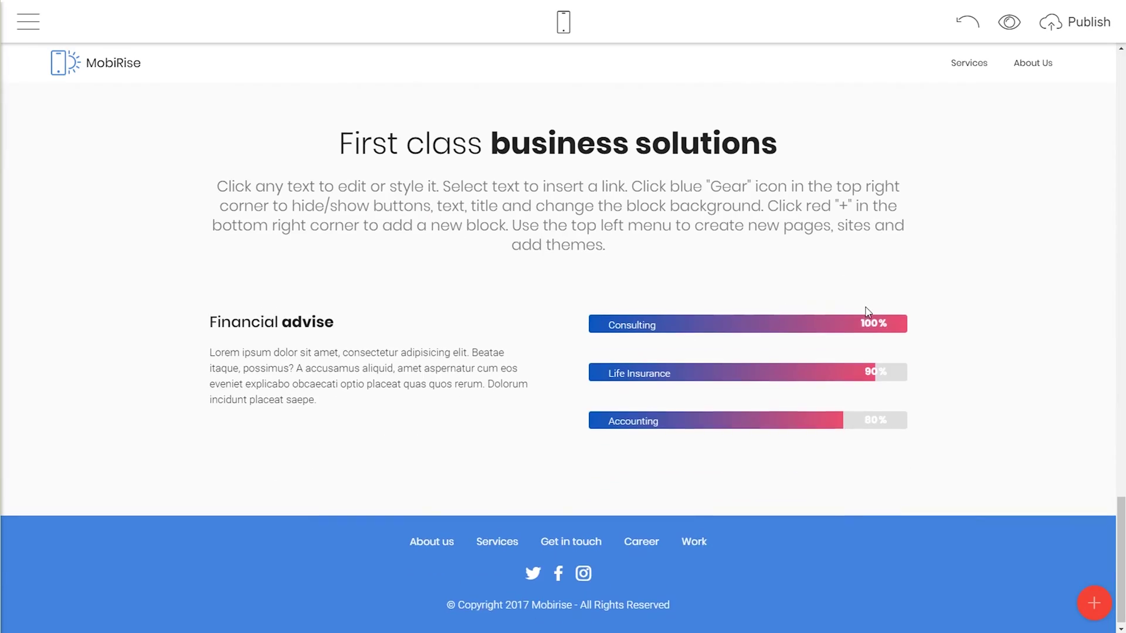
scroll(1062, 140, up, 1)
click(1066, 141)
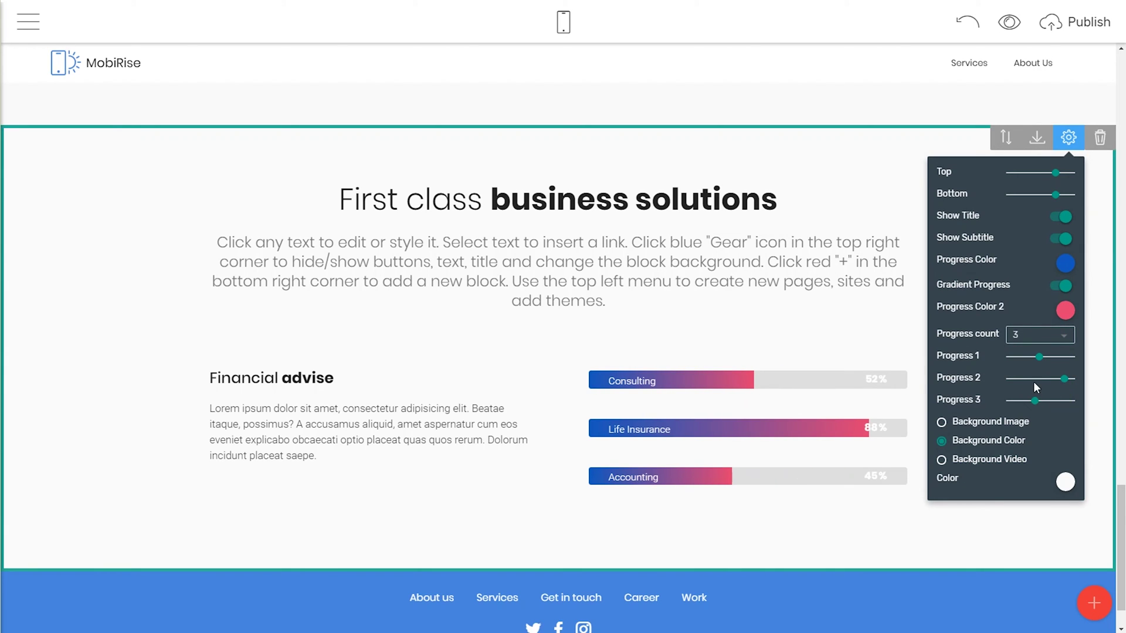
click(1066, 309)
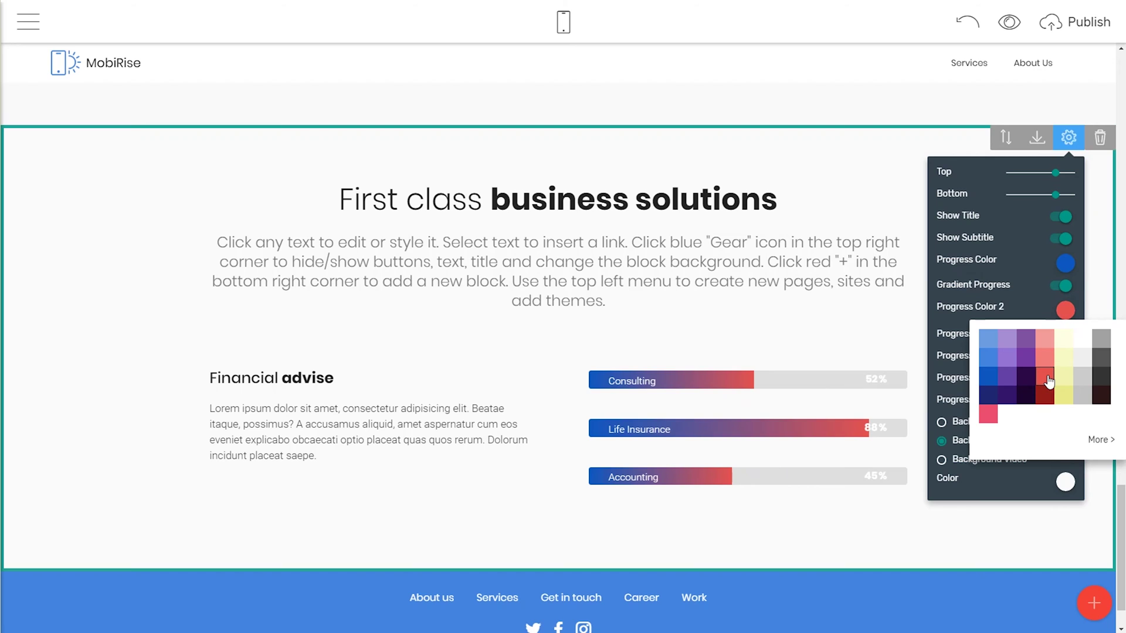
click(1043, 289)
click(1065, 263)
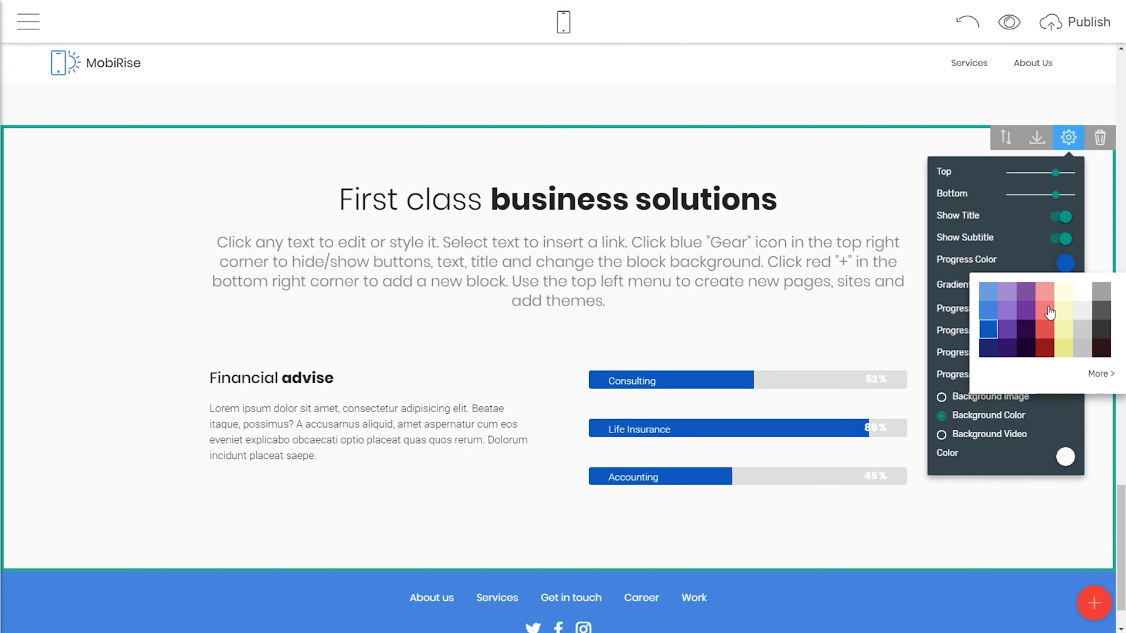
click(1044, 312)
click(988, 310)
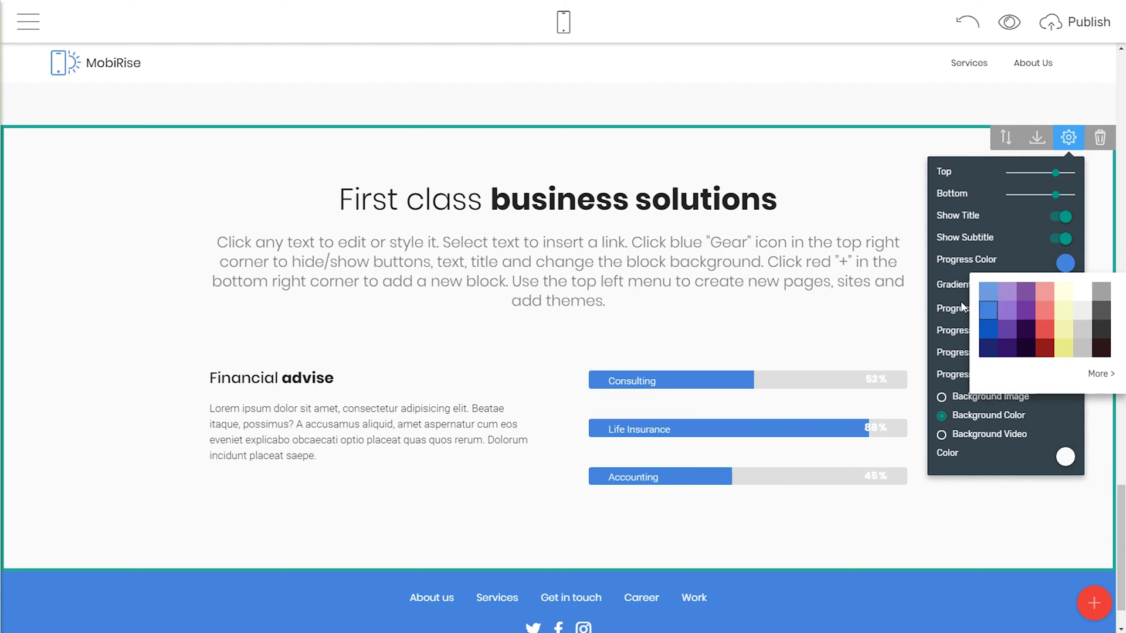
click(954, 289)
scroll(880, 316, down, 1)
scroll(841, 300, up, 2)
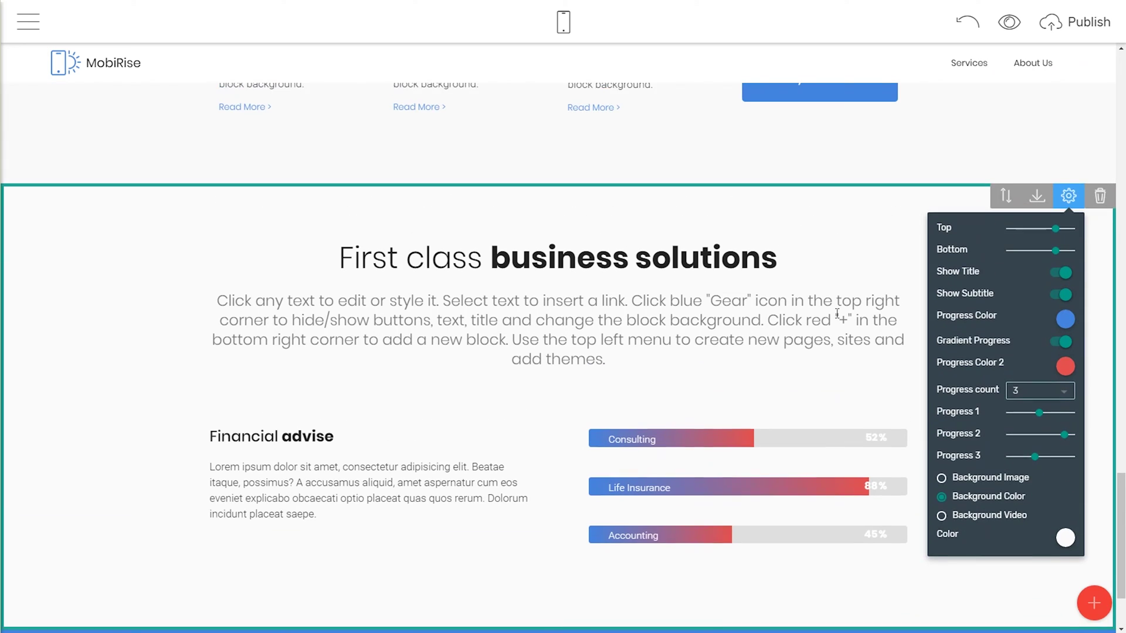
click(840, 300)
scroll(879, 265, up, 5)
scroll(967, 176, up, 10)
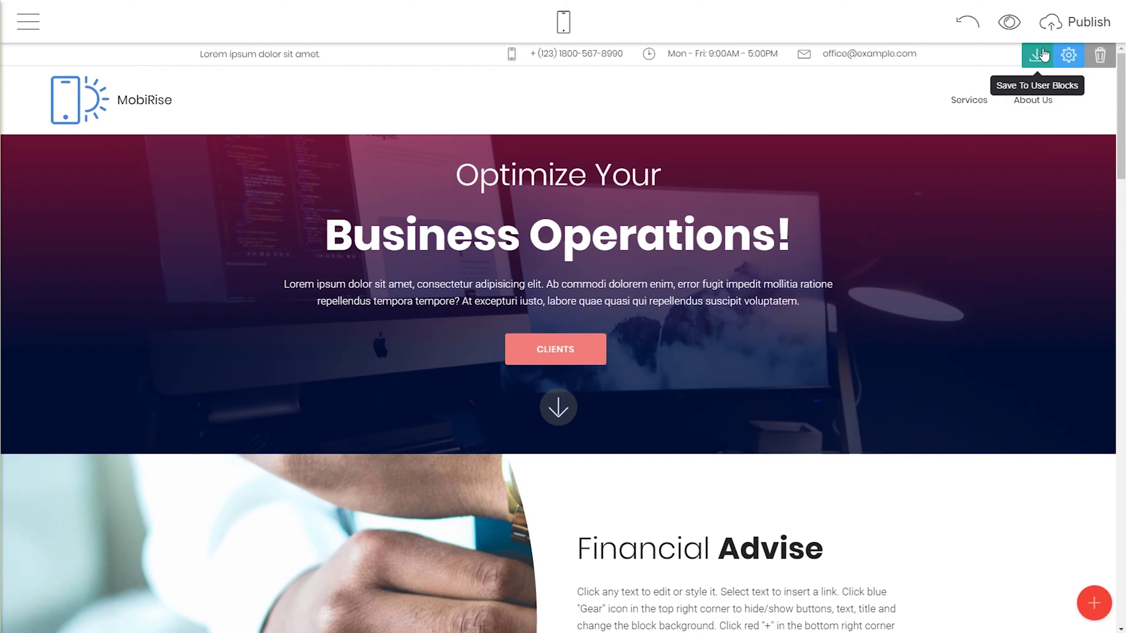
Save the top contact bar, Business Operations hero, Financial Advise and Our Team as user blocks.
click(1040, 55)
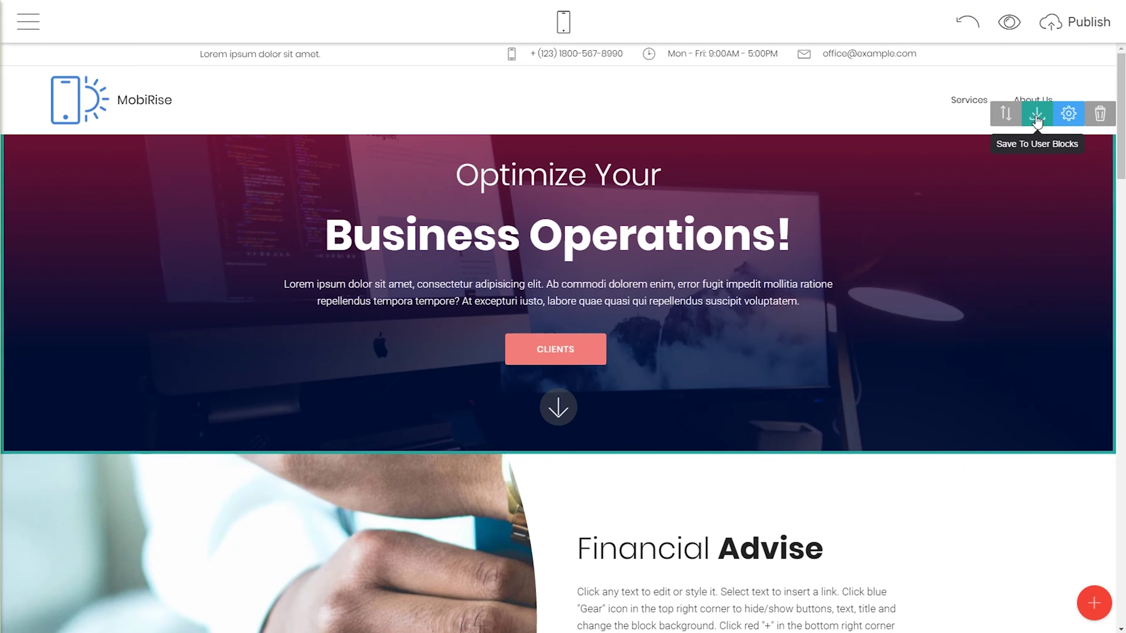
click(1036, 115)
scroll(1025, 169, down, 3)
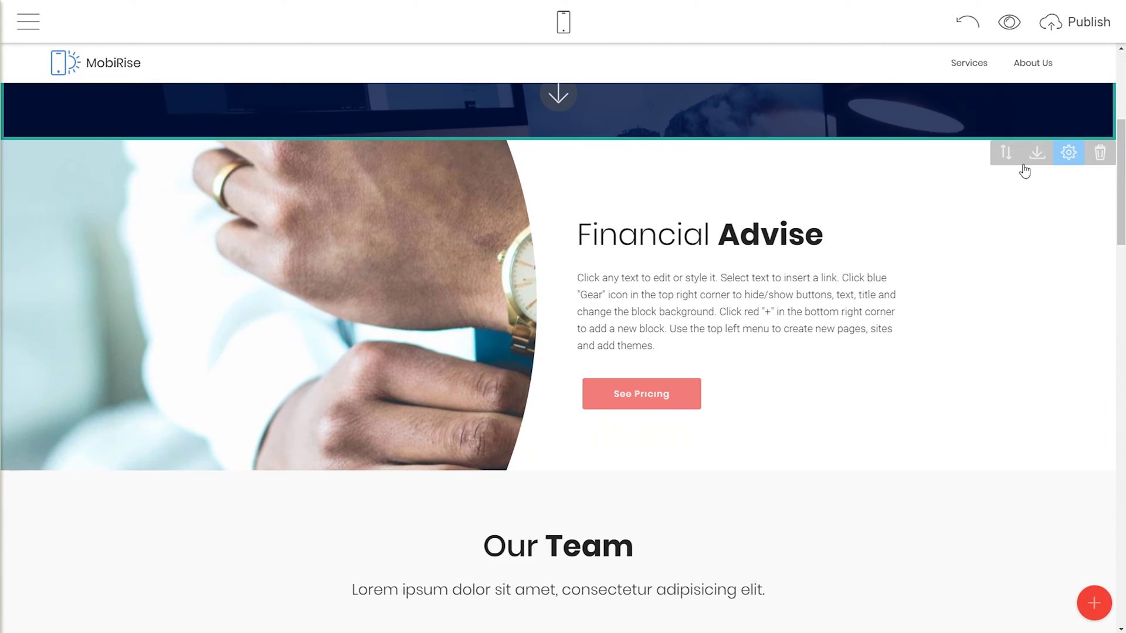
click(1035, 153)
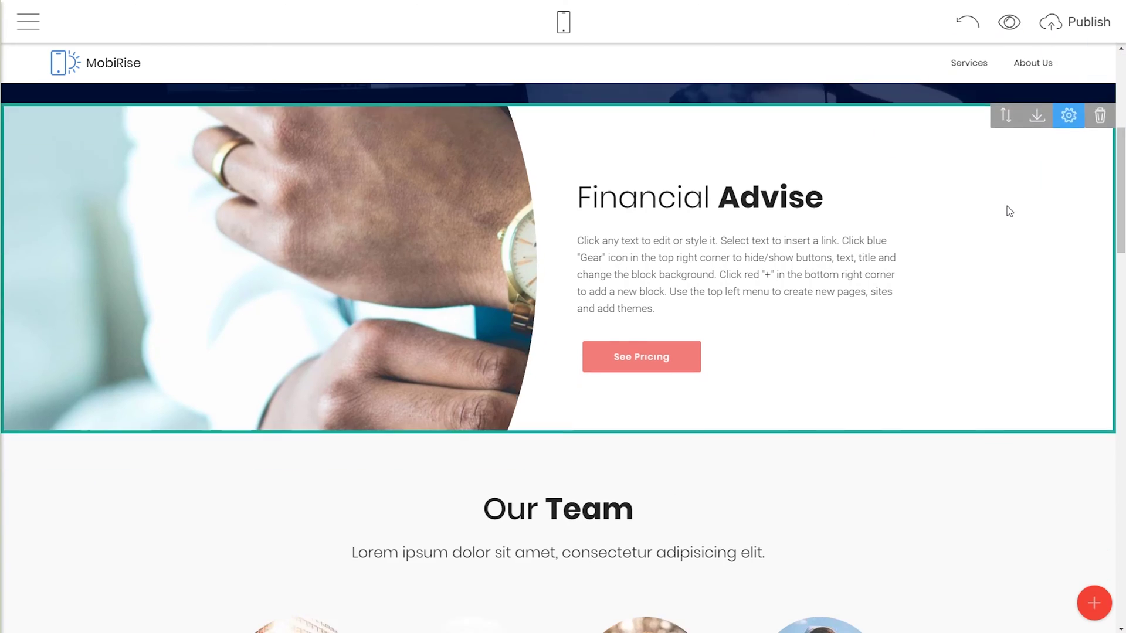
scroll(1008, 209, down, 3)
click(1035, 166)
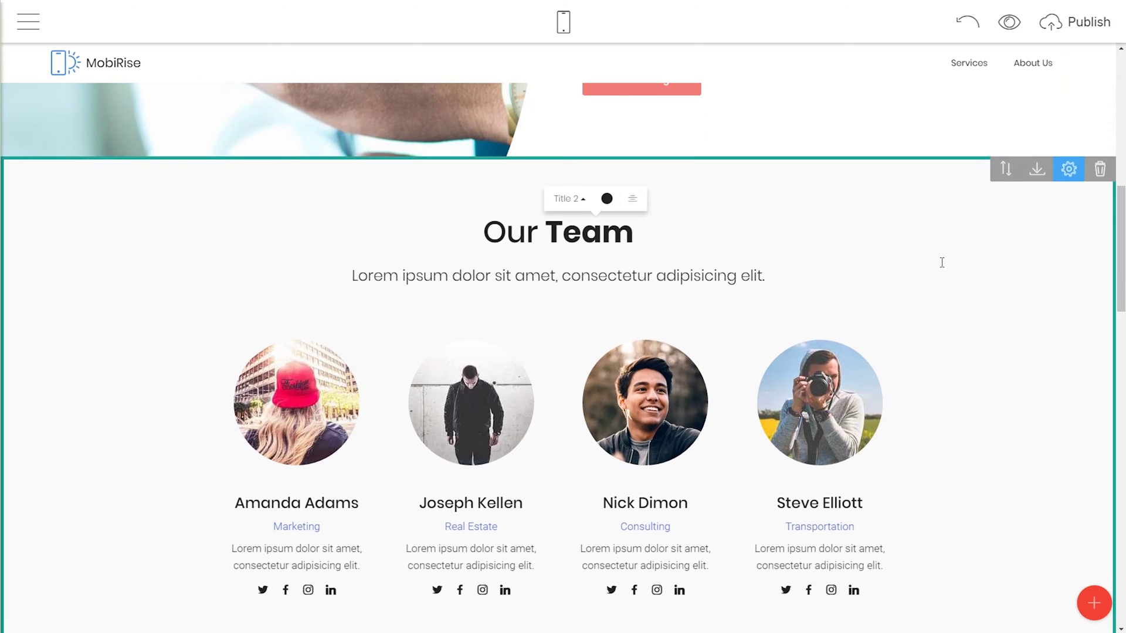
scroll(1000, 288, down, 3)
Save the Our News, opening hours, business solutions and footer blocks as user blocks.
click(1033, 299)
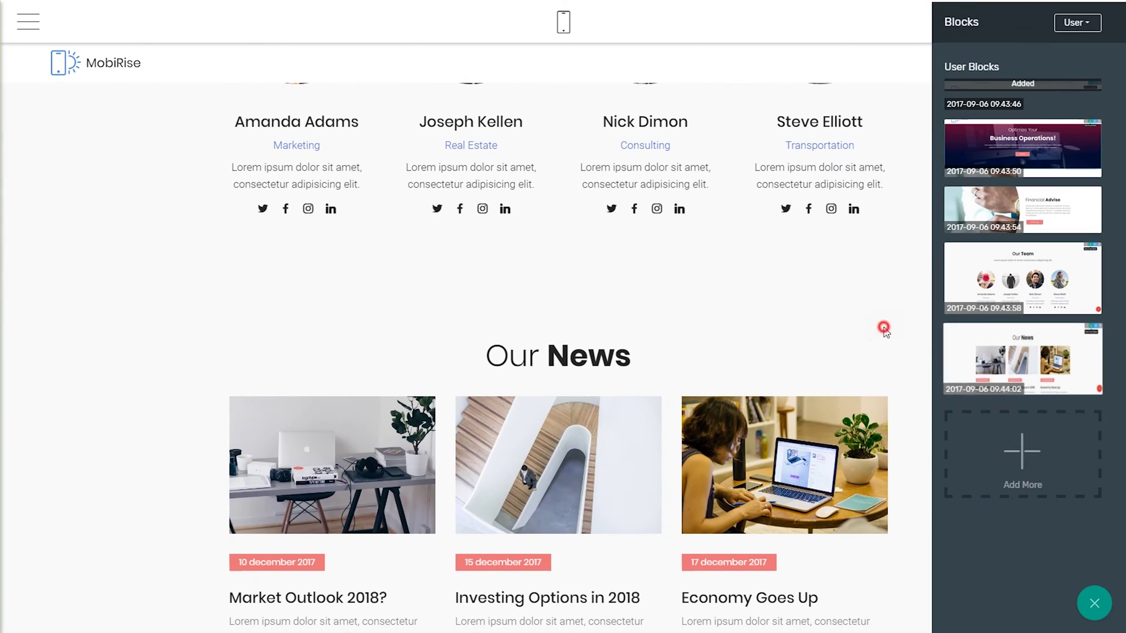
scroll(932, 330, down, 2)
scroll(937, 333, down, 4)
click(1035, 231)
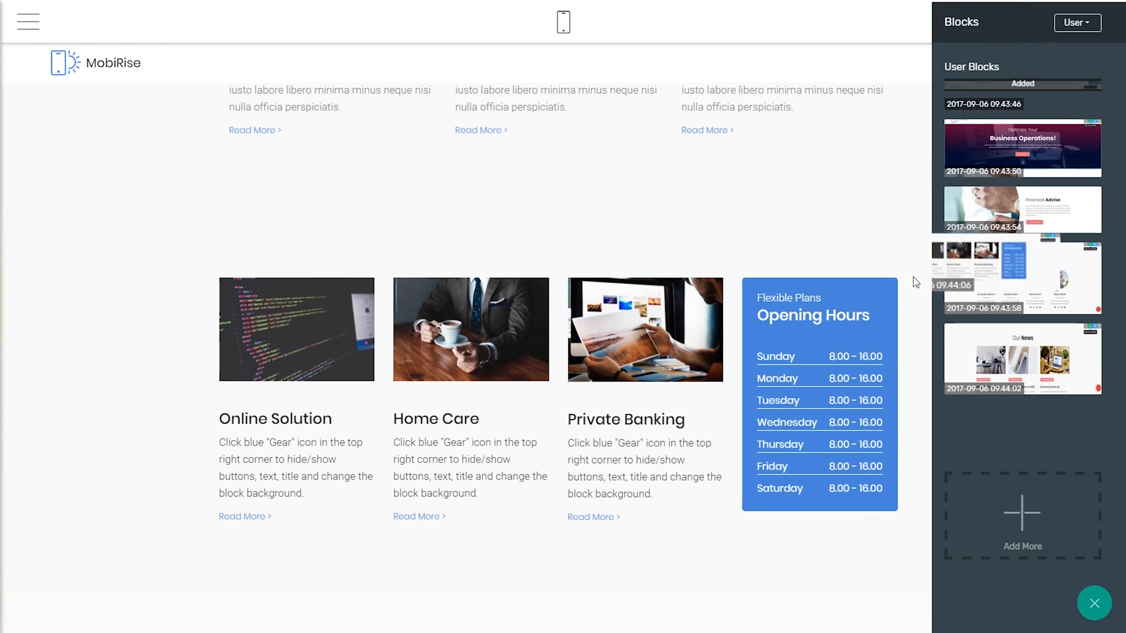
scroll(992, 244, down, 5)
click(1036, 166)
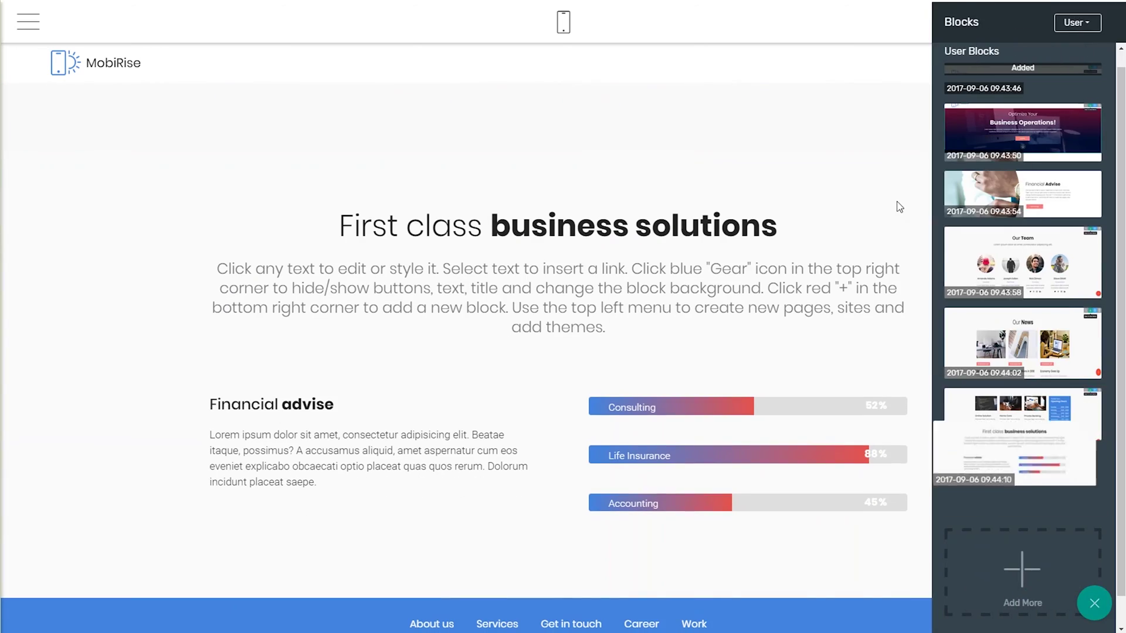
scroll(1047, 503, down, 2)
click(1043, 525)
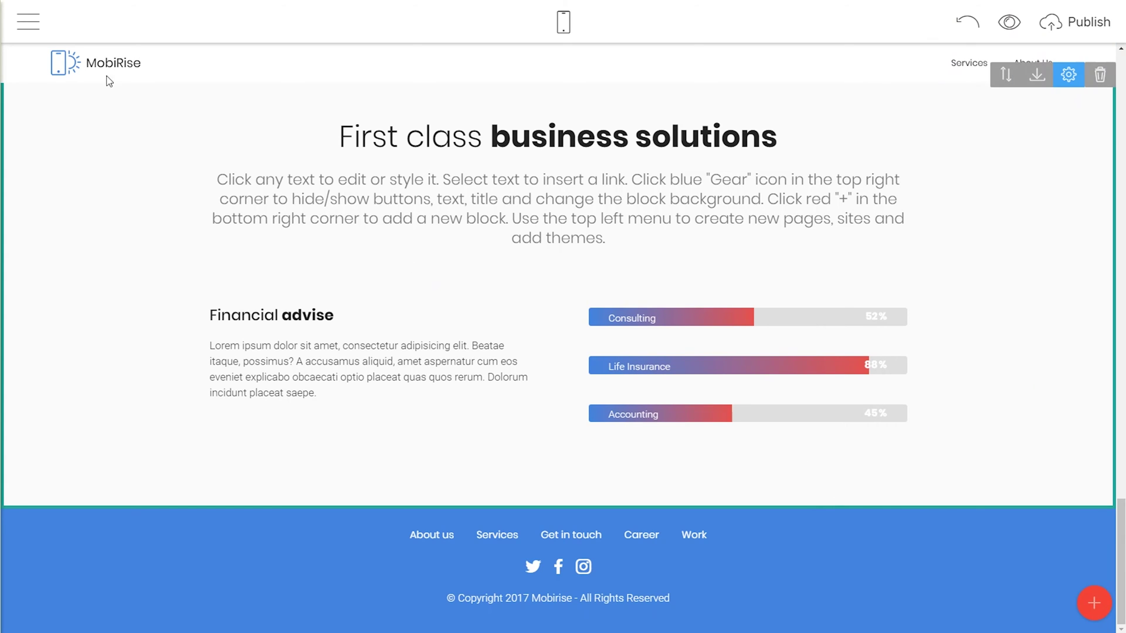
Start a new Mobirise 4 Website site from the main menu's Sites list.
click(28, 25)
click(40, 123)
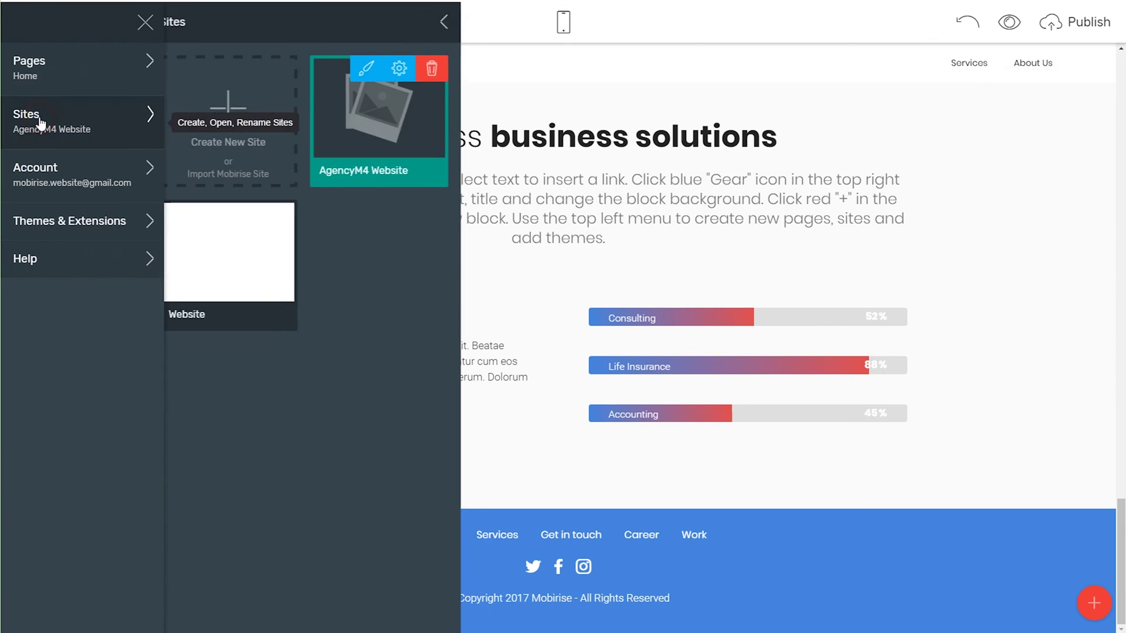
click(224, 144)
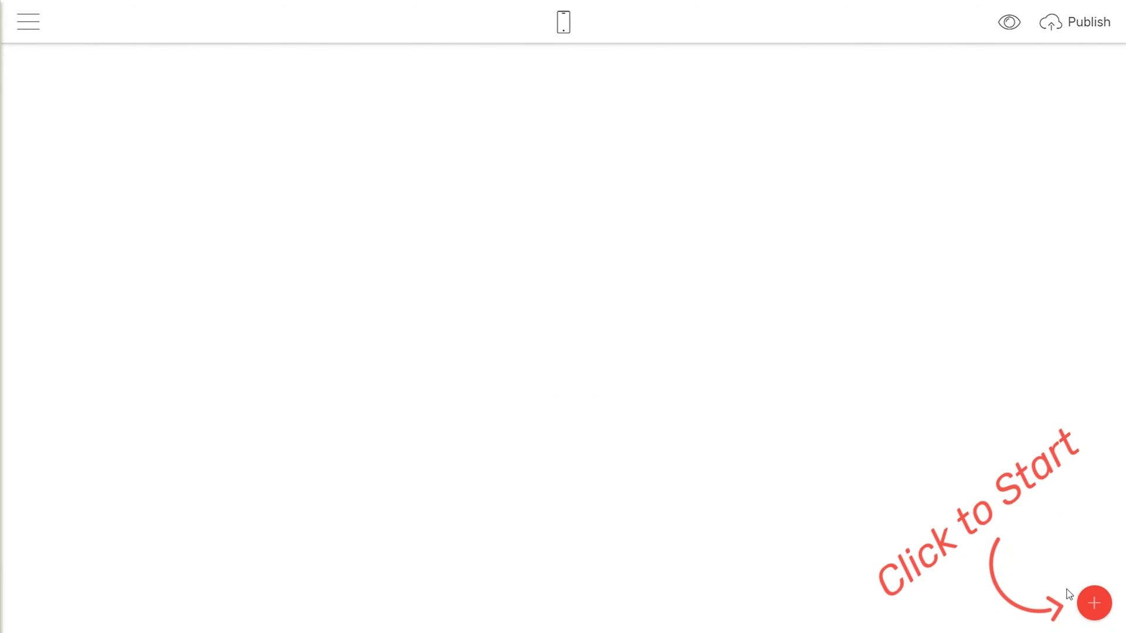
Open the block library and add a Counters block below the image gallery.
click(1091, 602)
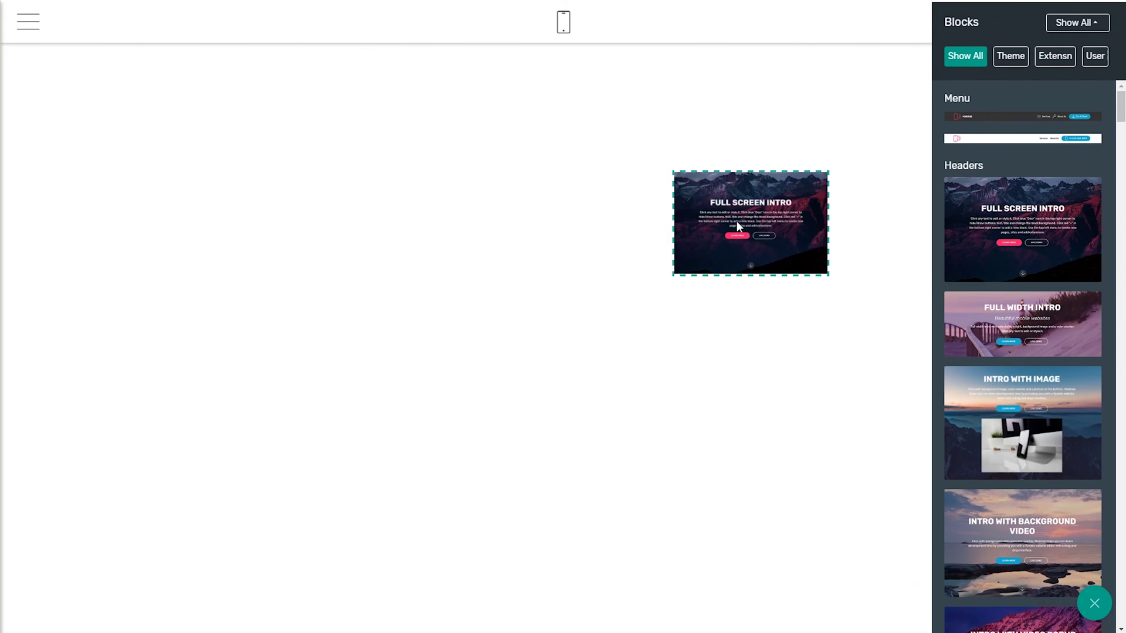
drag(1002, 254, 747, 220)
scroll(1015, 250, down, 5)
scroll(1015, 250, down, 5)
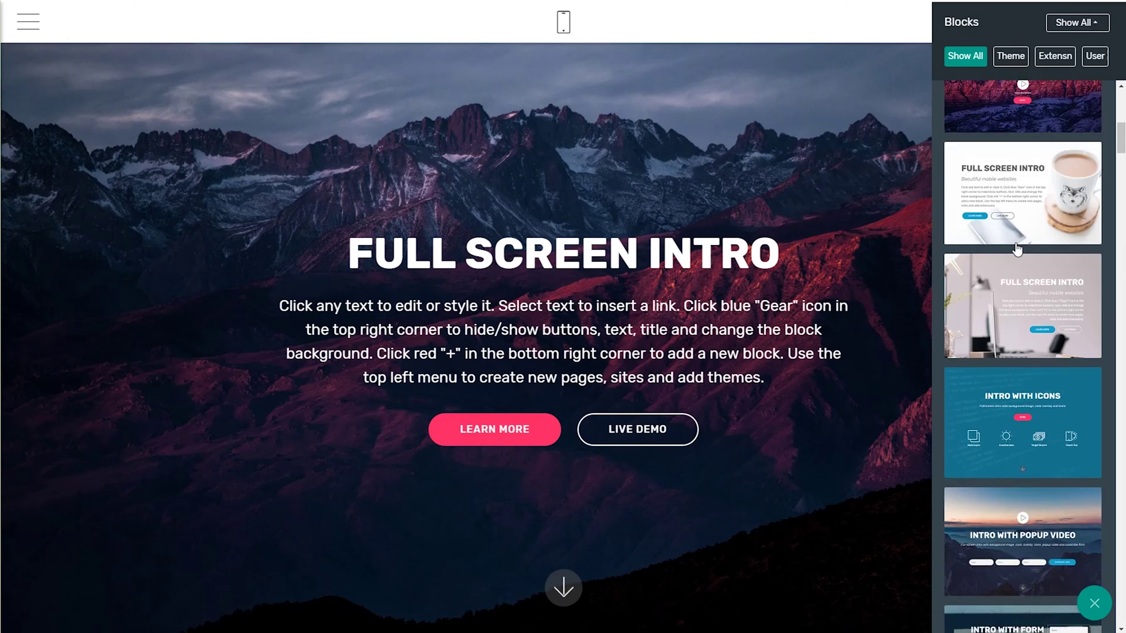
scroll(1016, 250, down, 5)
scroll(1016, 250, down, 5)
scroll(1015, 250, down, 5)
scroll(1016, 250, down, 5)
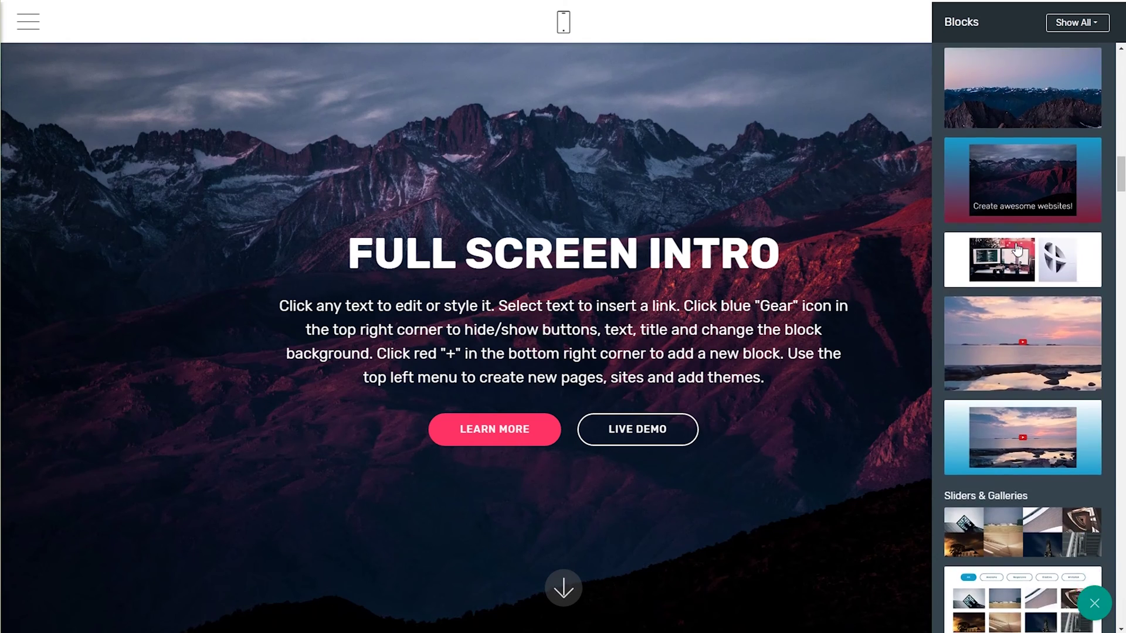
scroll(1015, 251, down, 5)
drag(1016, 264, 748, 573)
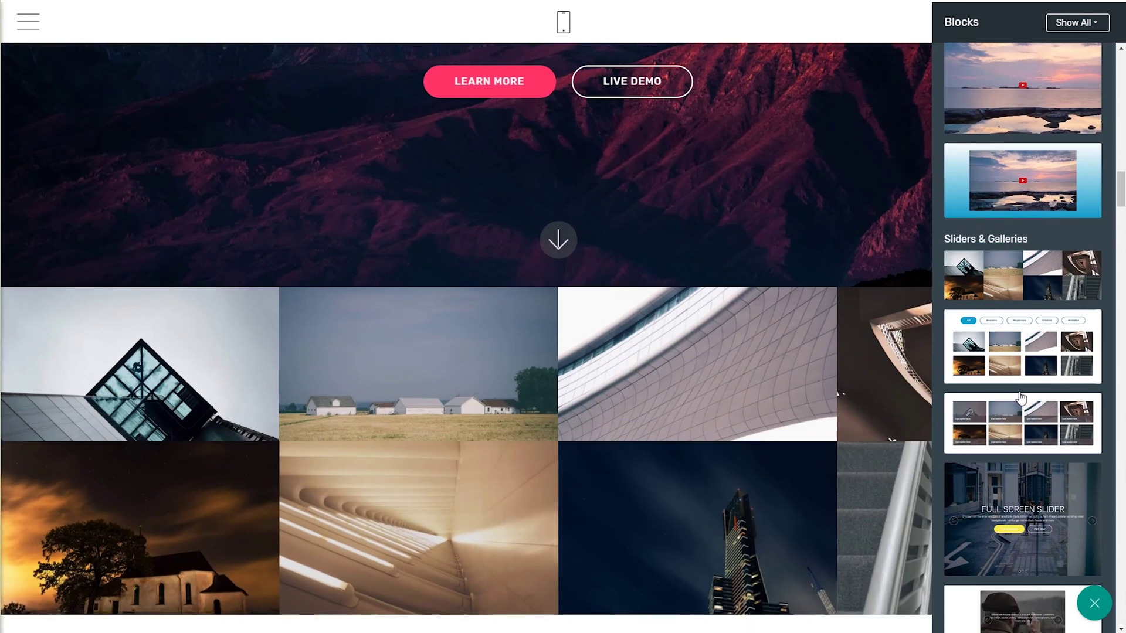
scroll(1029, 367, down, 5)
scroll(1030, 367, down, 3)
scroll(1029, 367, down, 2)
scroll(1029, 368, down, 5)
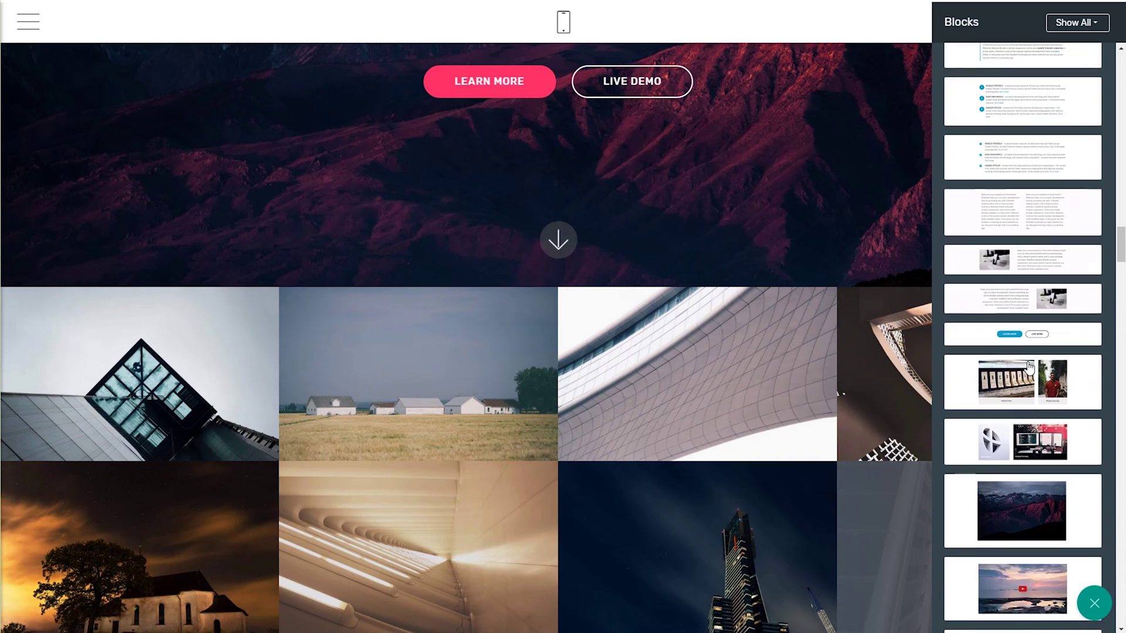
scroll(1029, 368, down, 5)
scroll(1029, 368, down, 5)
scroll(1029, 367, down, 5)
scroll(1030, 369, down, 5)
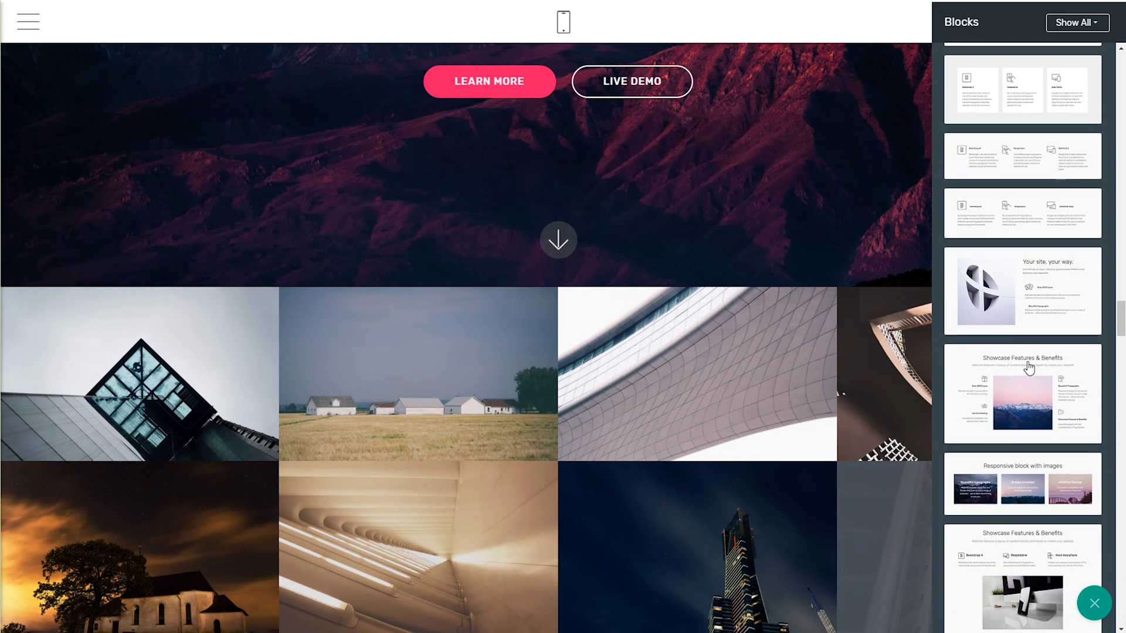
scroll(1029, 367, down, 5)
scroll(1029, 367, down, 5)
scroll(1029, 368, down, 5)
scroll(1028, 366, down, 5)
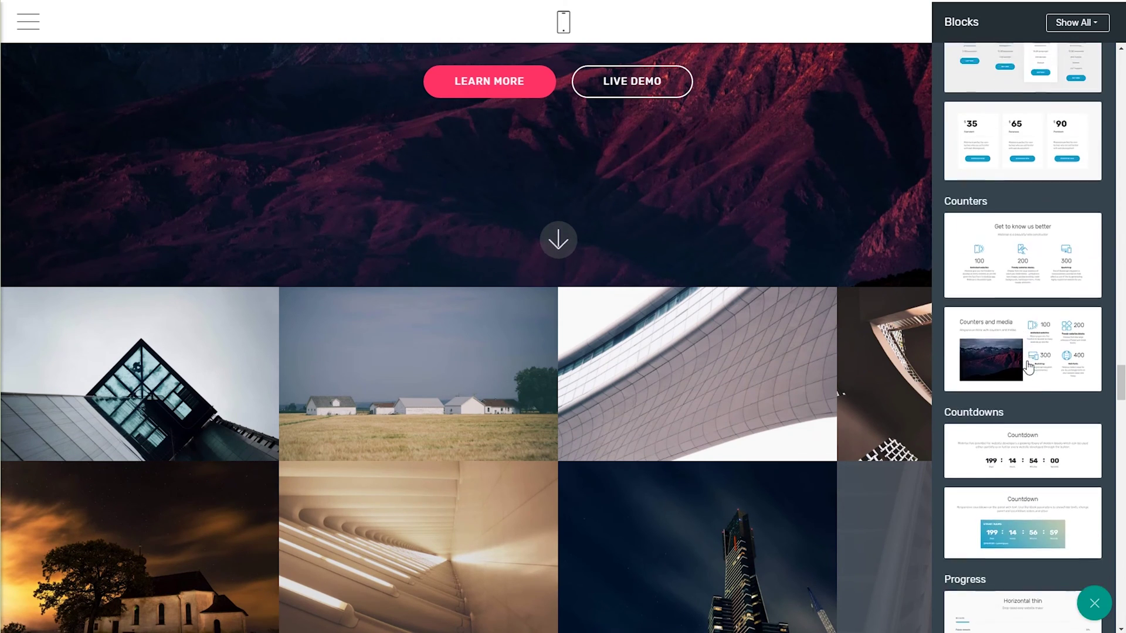
drag(1027, 256, 805, 581)
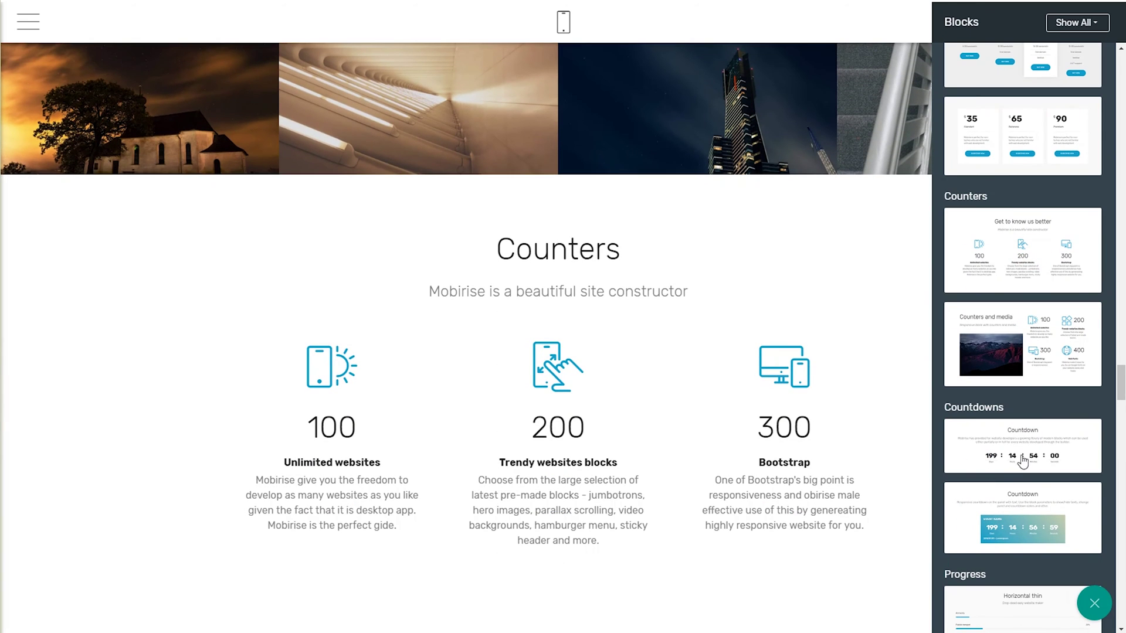
scroll(1045, 479, down, 5)
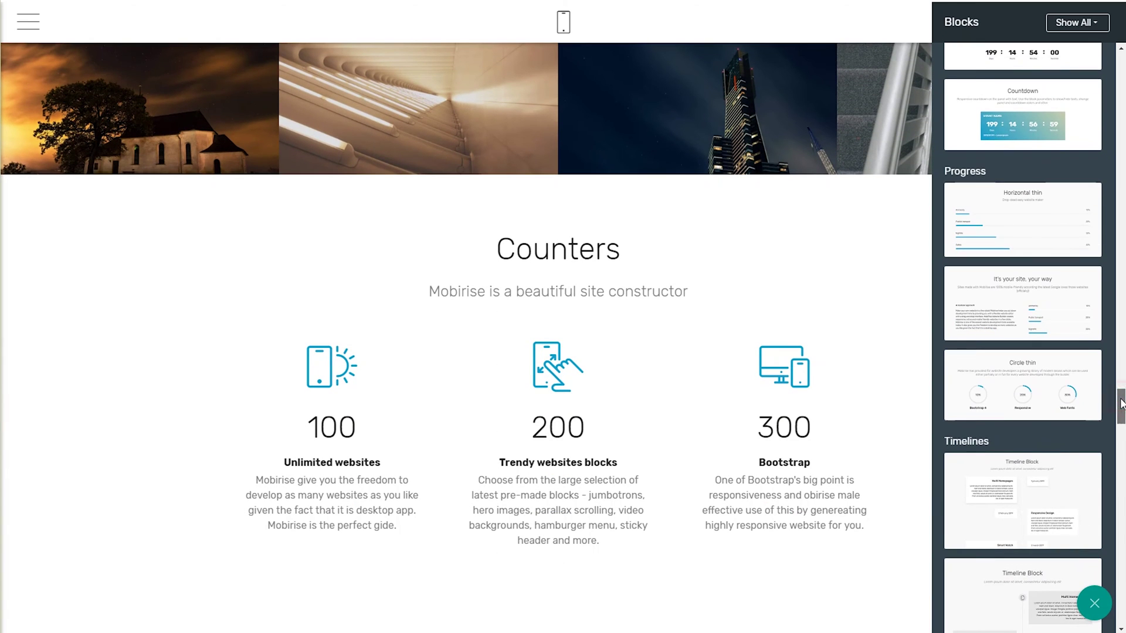
drag(1121, 403, 1121, 70)
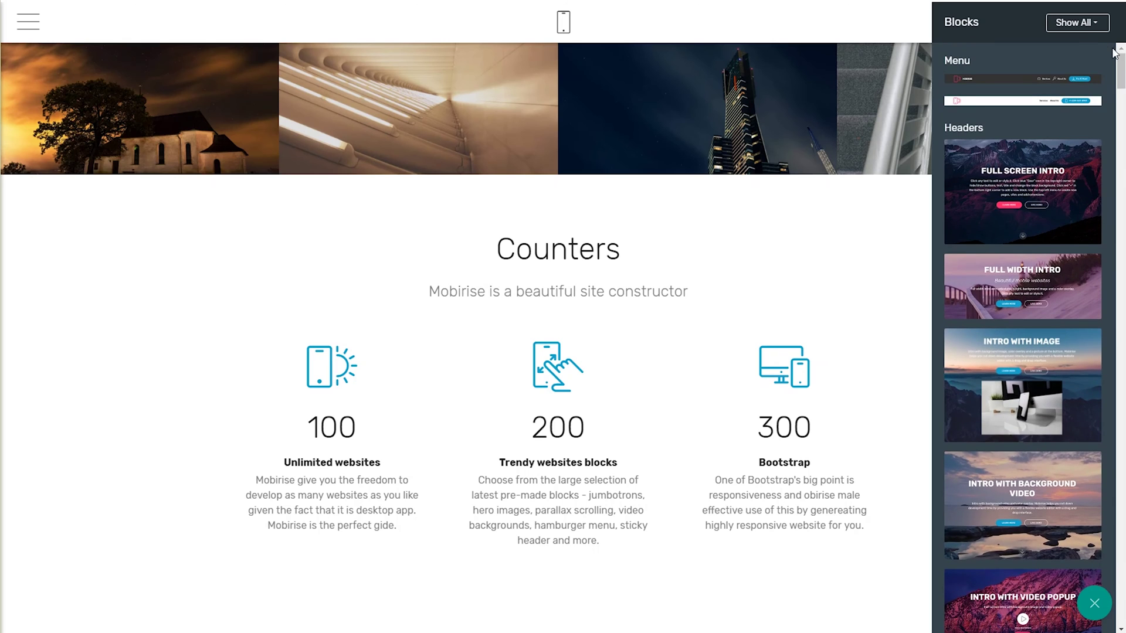
Filter the library to User blocks and add the saved Business Operations intro.
click(1081, 29)
click(1094, 56)
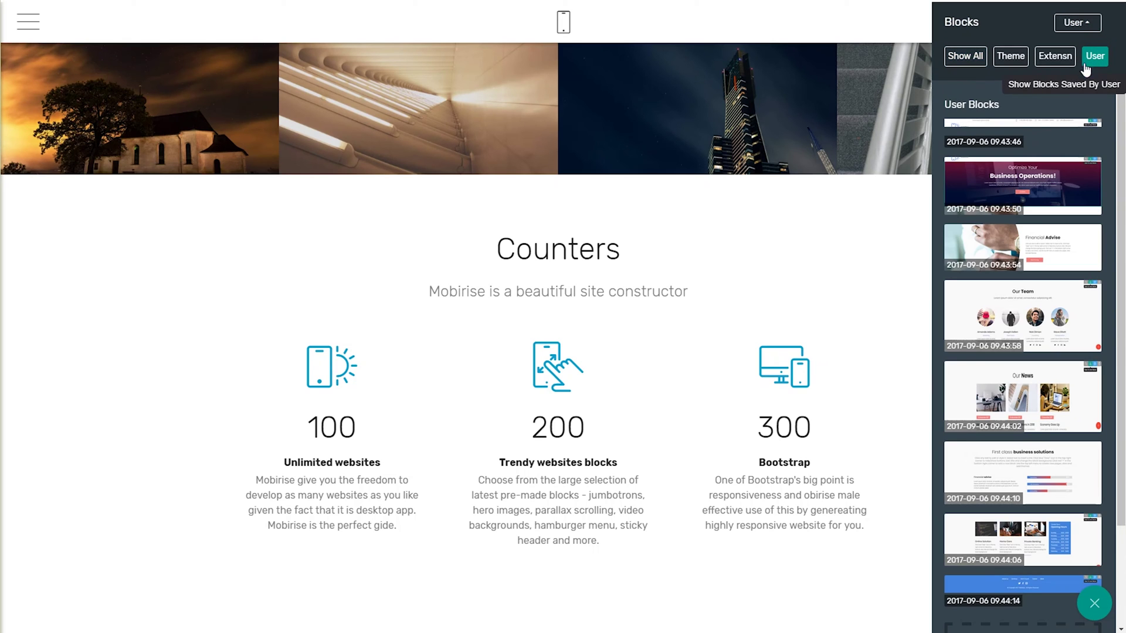
scroll(866, 140, up, 10)
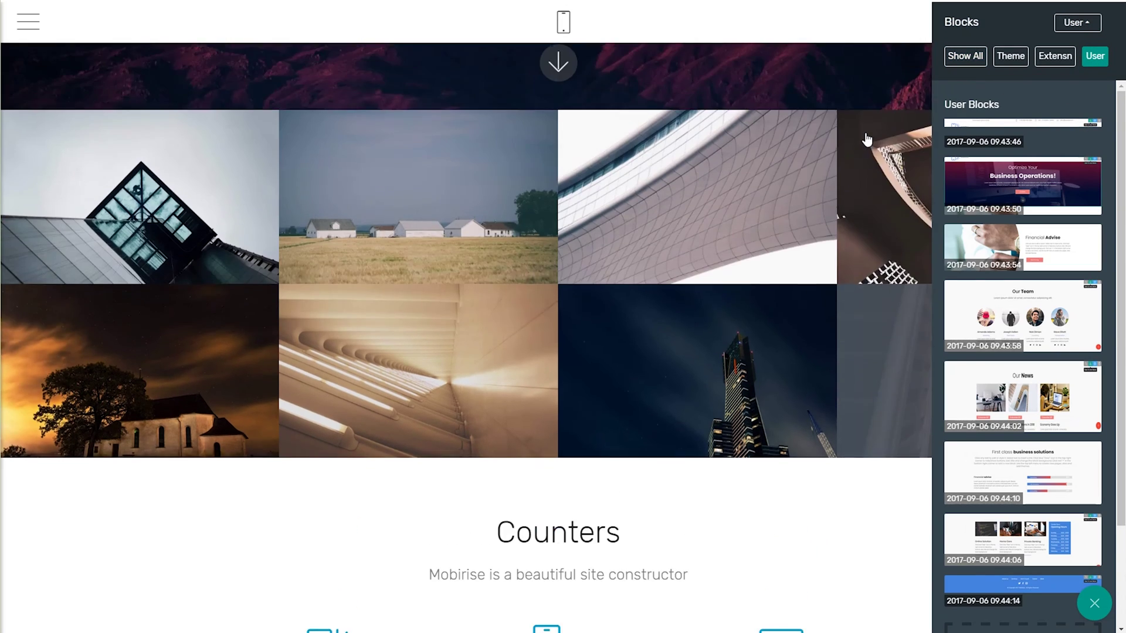
drag(961, 123, 830, 85)
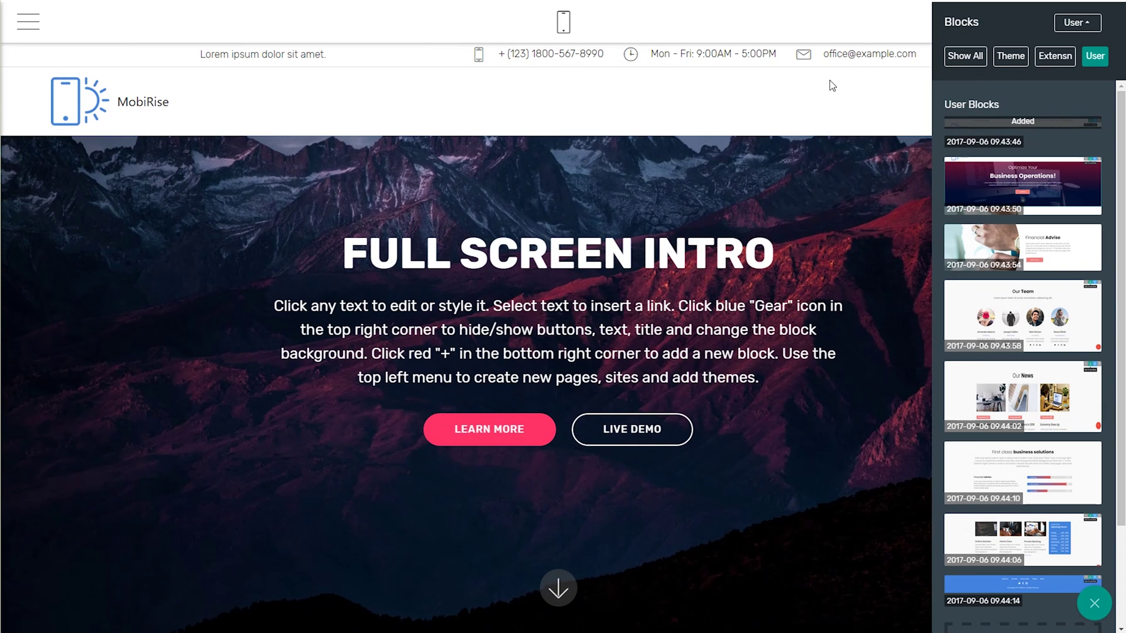
drag(980, 181, 677, 602)
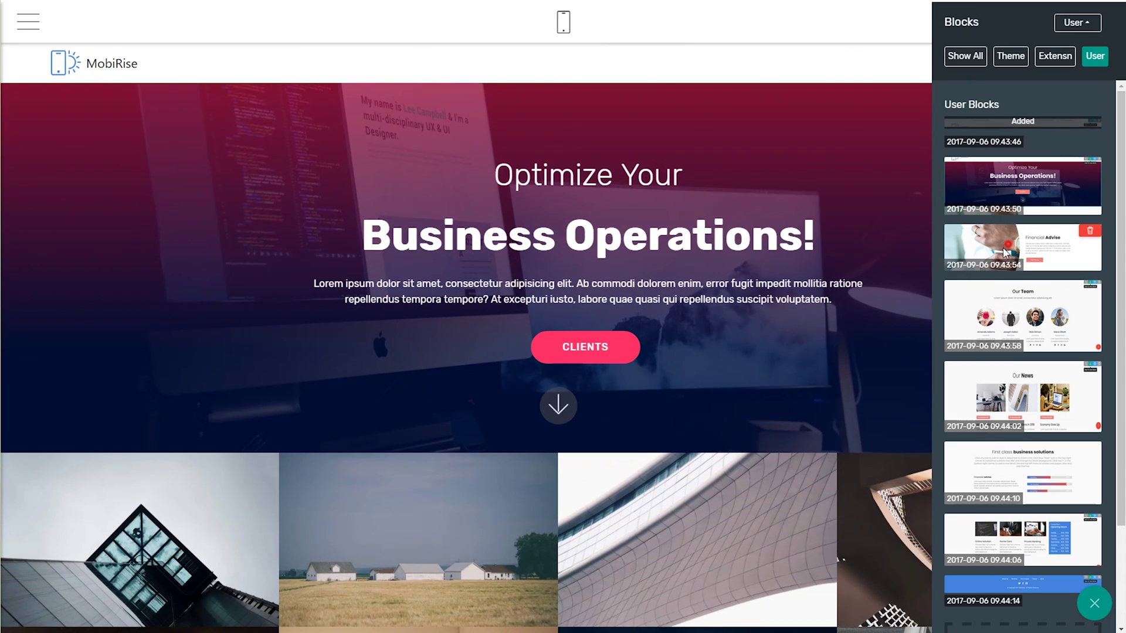
Add the saved Financial Advise, Our Team, business solutions and blue footer blocks.
drag(1005, 252, 889, 346)
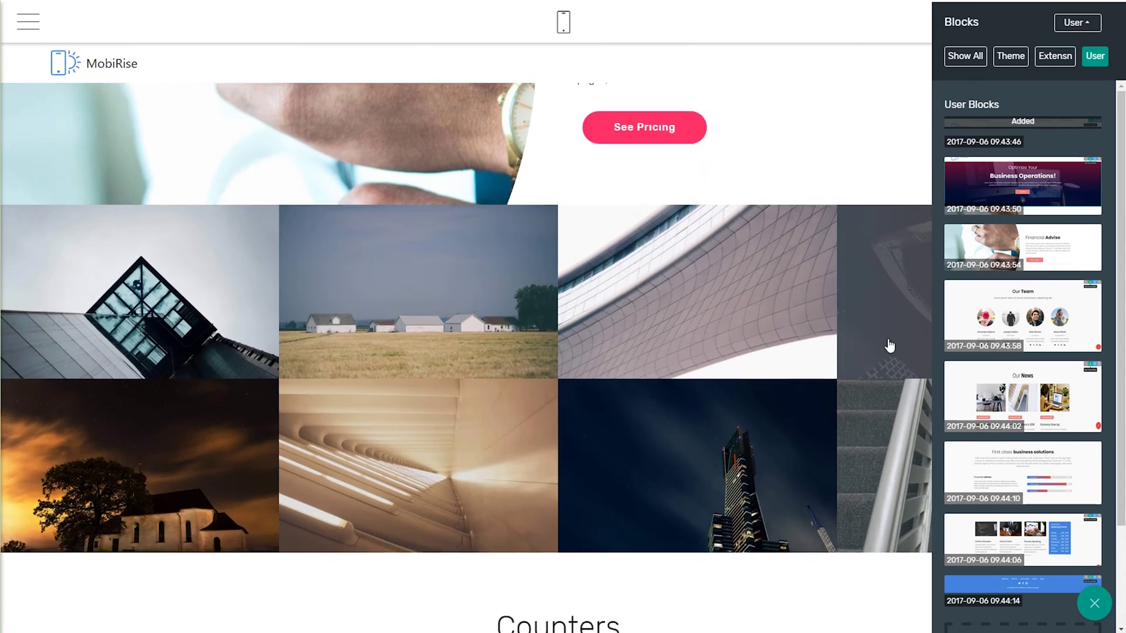
drag(1020, 317, 667, 481)
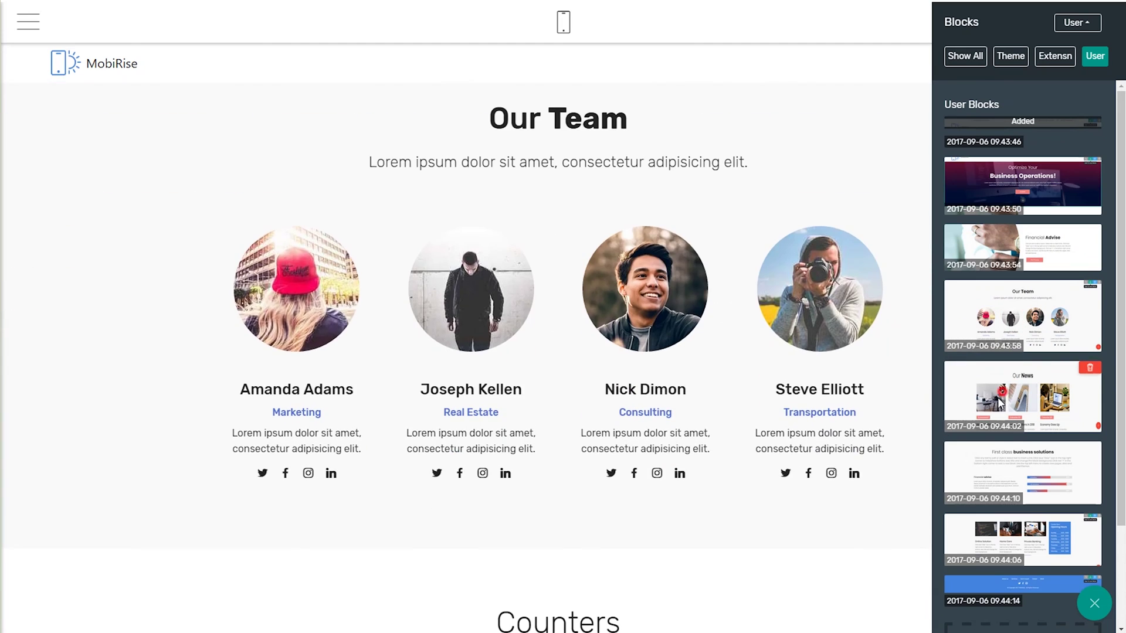
drag(792, 534, 793, 533)
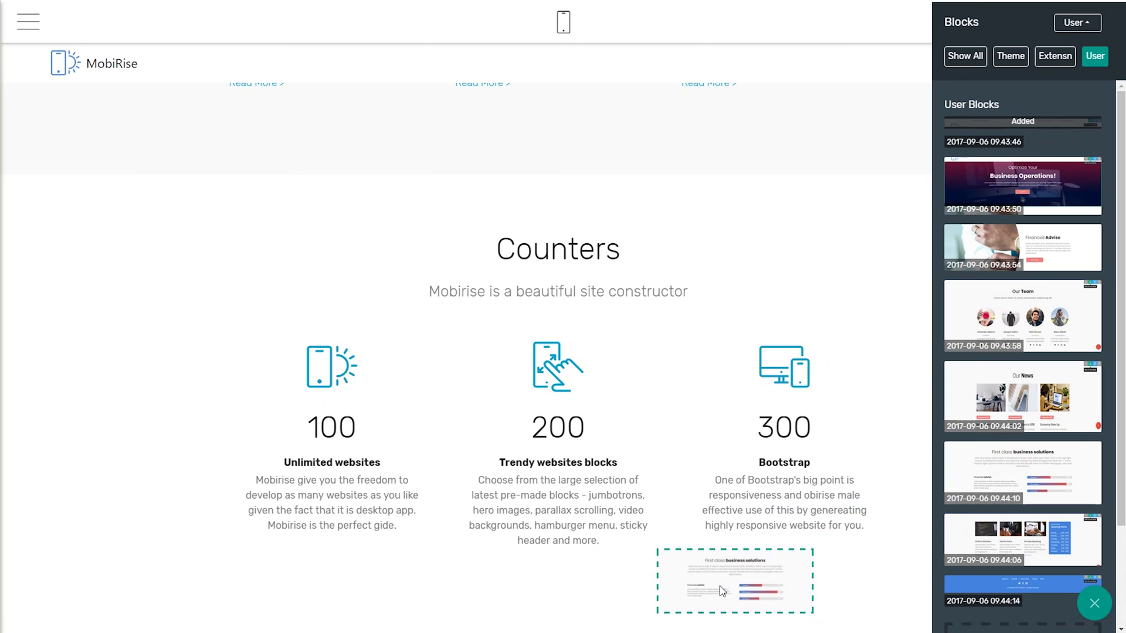
drag(719, 585, 714, 589)
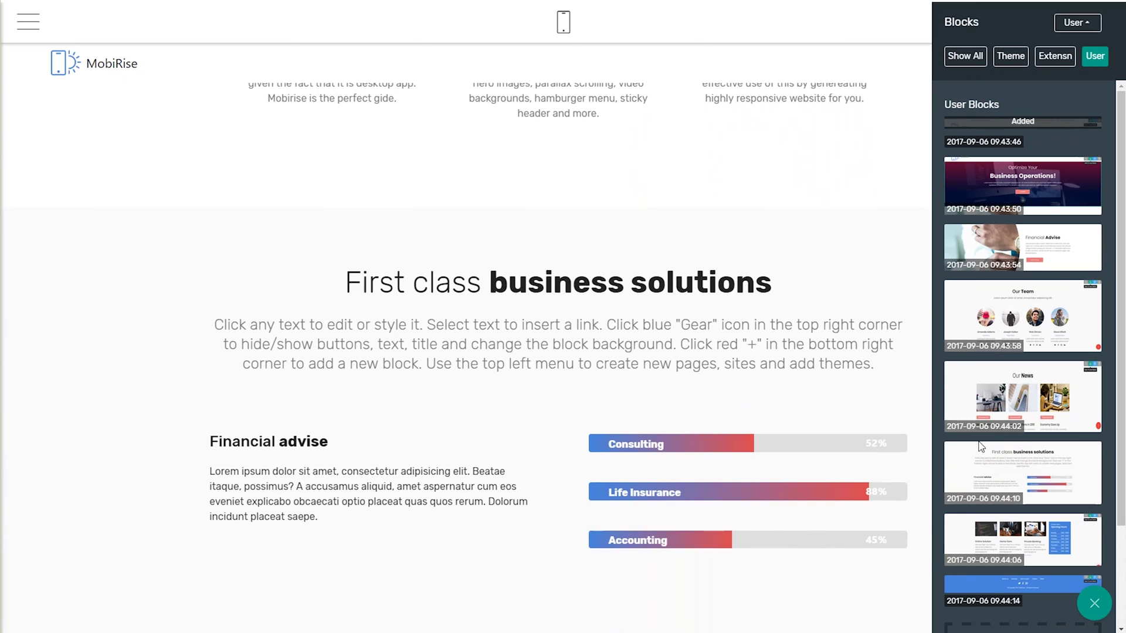
drag(719, 570, 722, 574)
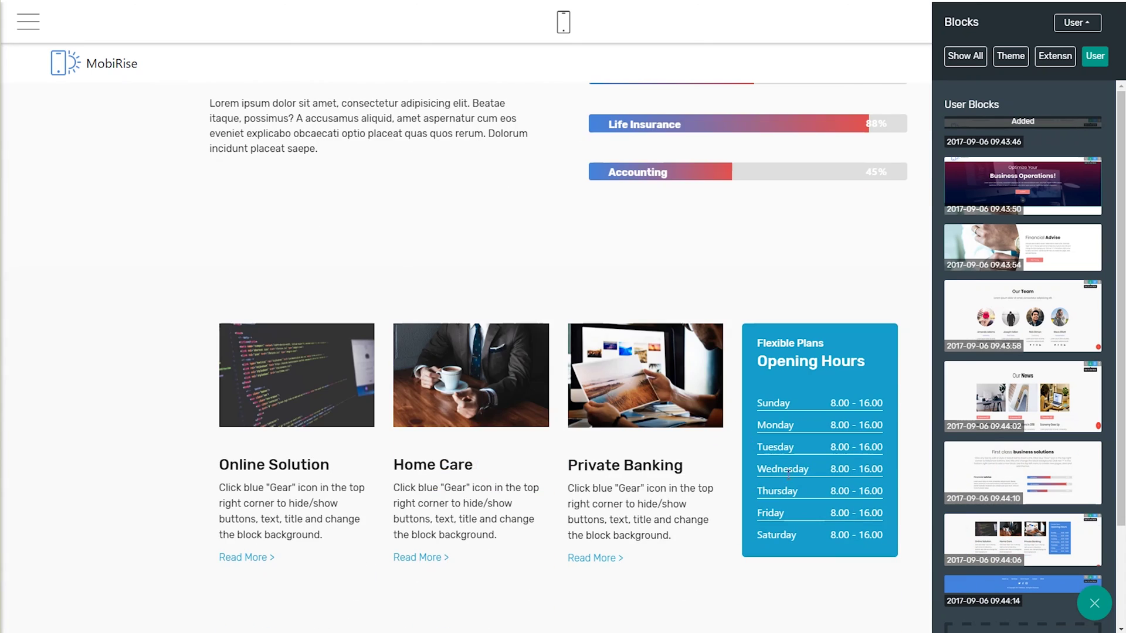
drag(800, 596, 796, 594)
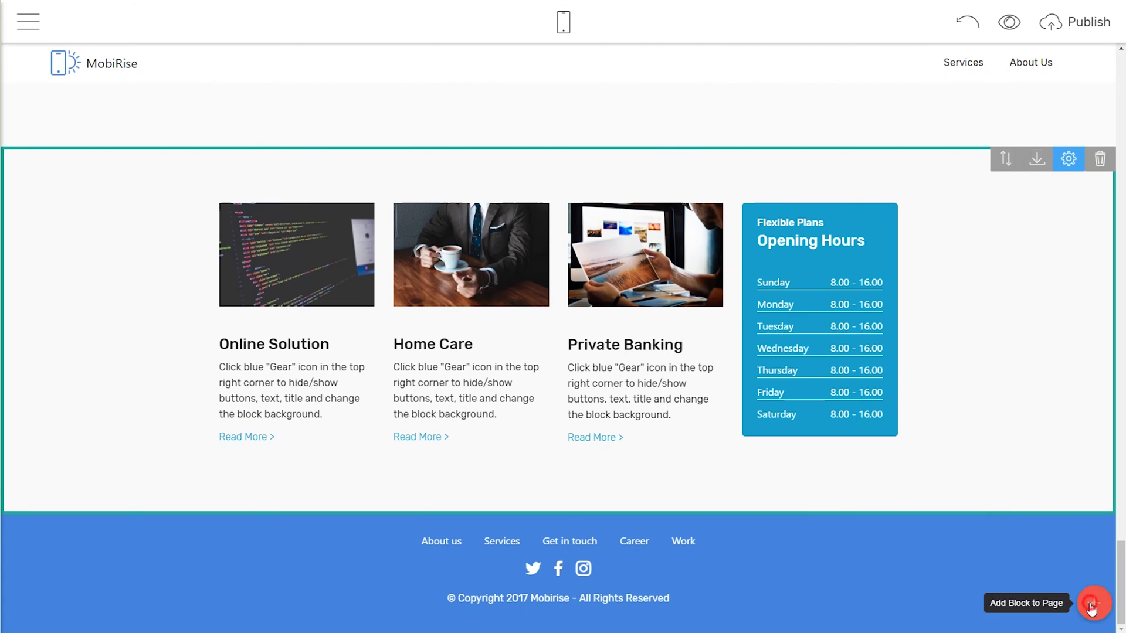
Insert the Theme's Subscribe Form and 'Pre Made Blocks' info block, then edit the Full Screen Intro title.
click(1090, 605)
click(1009, 64)
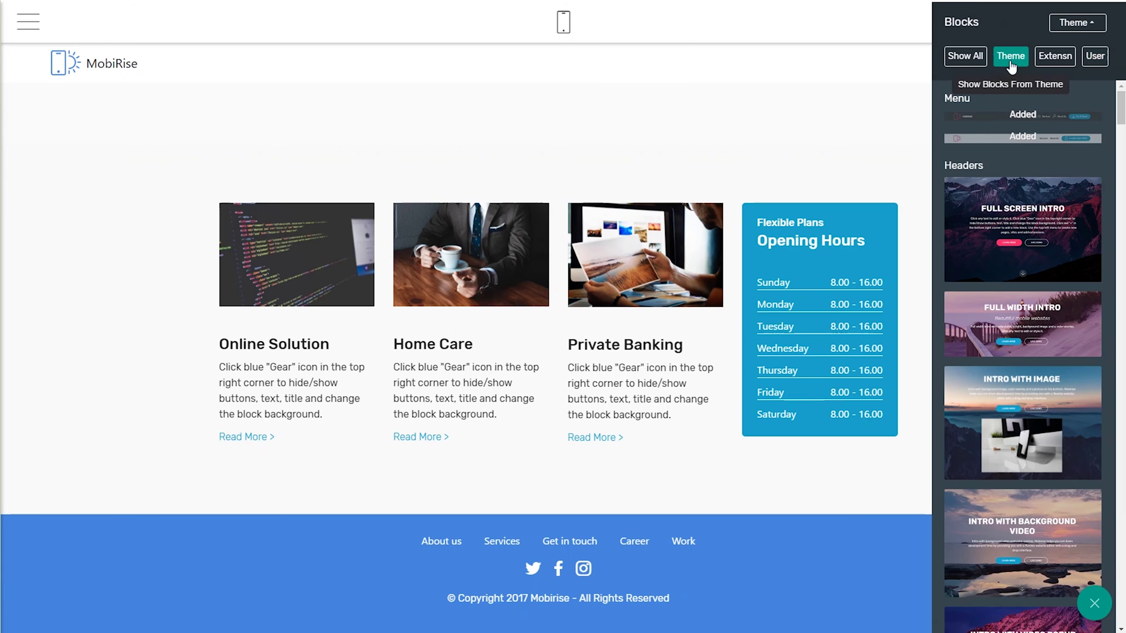
scroll(1003, 307, down, 5)
scroll(1002, 317, down, 5)
scroll(1003, 326, down, 5)
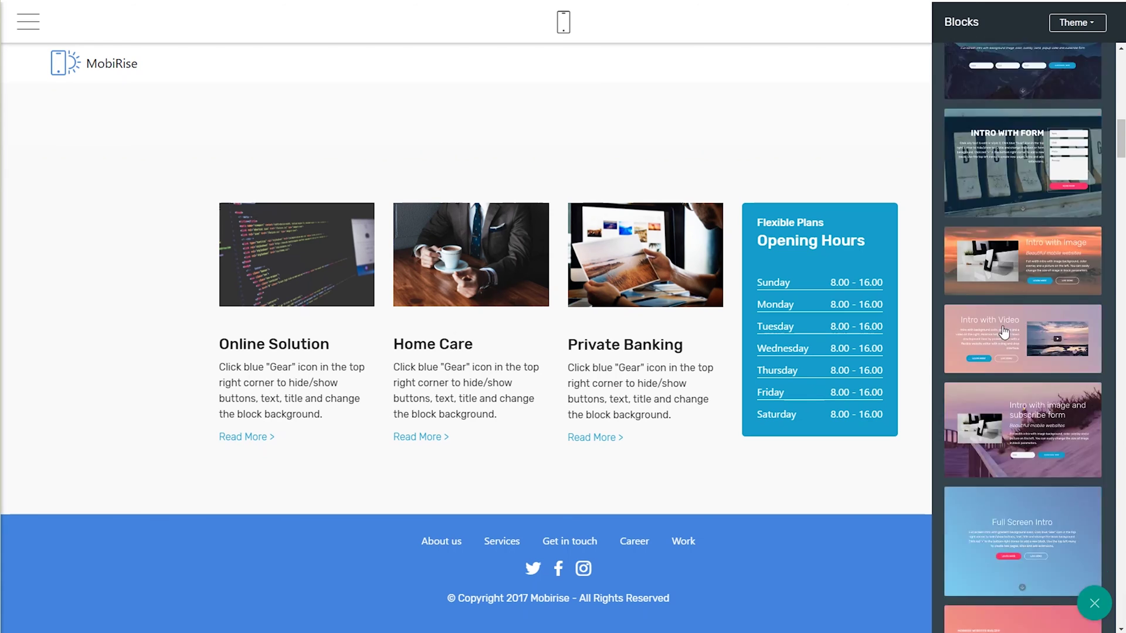
scroll(1003, 335, down, 5)
scroll(1003, 336, down, 5)
scroll(1003, 335, down, 5)
scroll(1004, 335, down, 5)
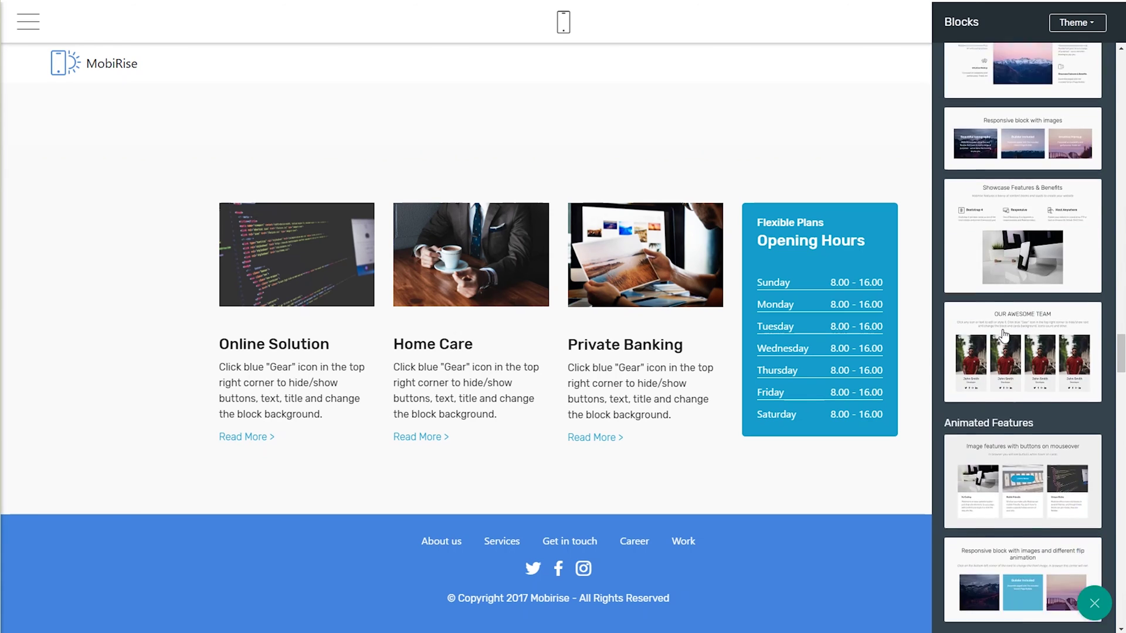
scroll(1004, 334, down, 5)
scroll(1004, 335, down, 5)
scroll(1003, 336, down, 5)
scroll(1003, 334, down, 5)
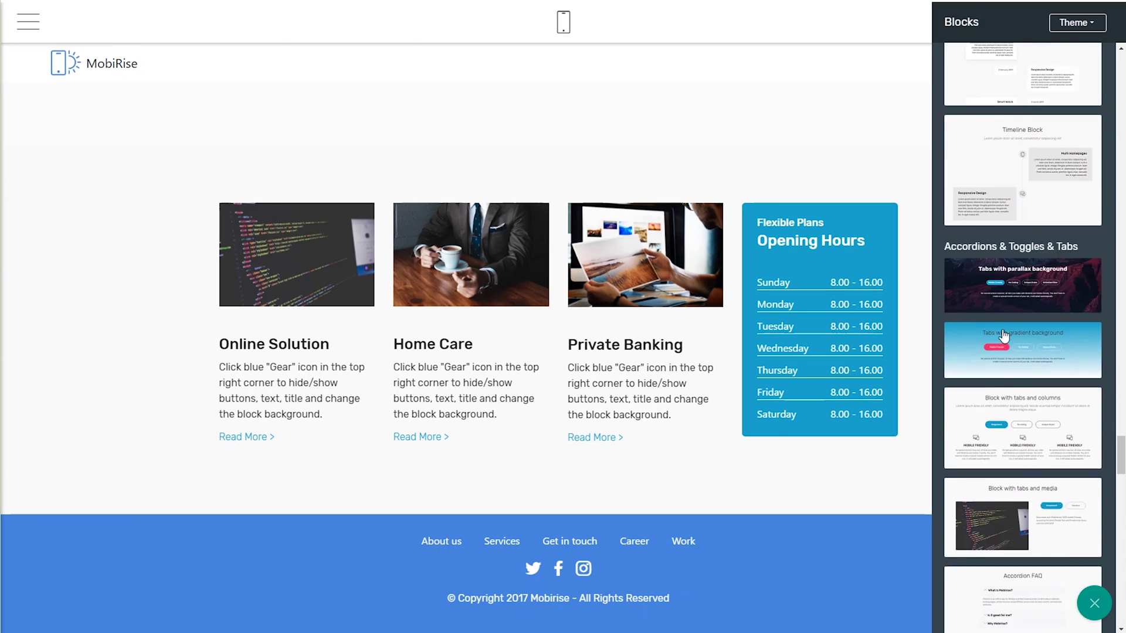
scroll(1004, 336, down, 5)
scroll(1003, 335, down, 5)
scroll(1003, 335, down, 5)
scroll(1007, 339, down, 3)
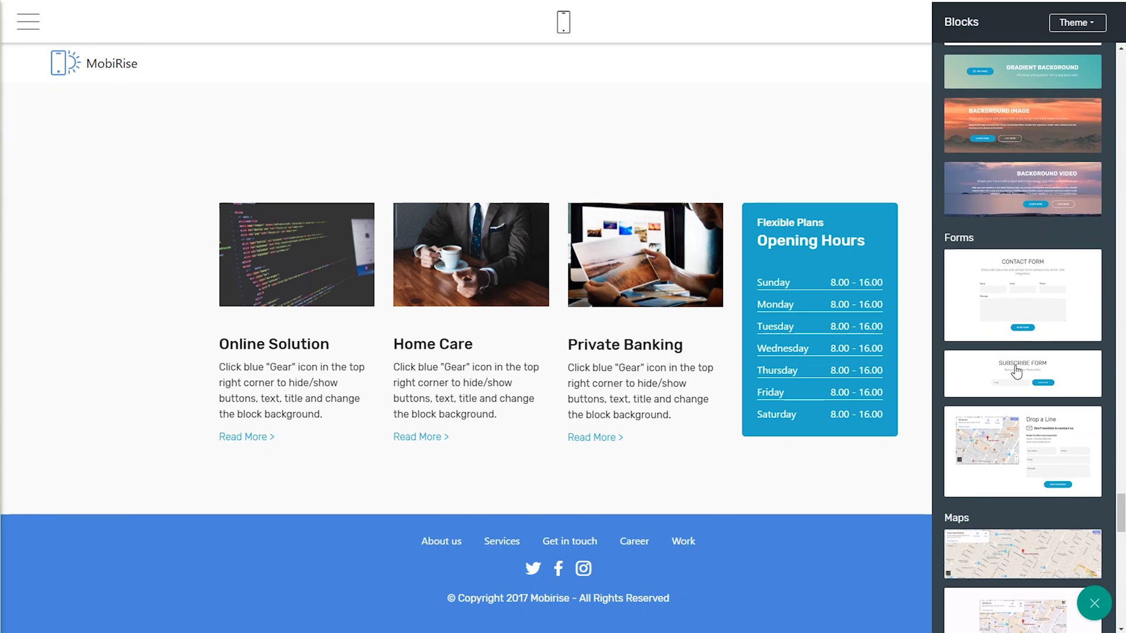
drag(1014, 372, 787, 433)
scroll(795, 429, up, 5)
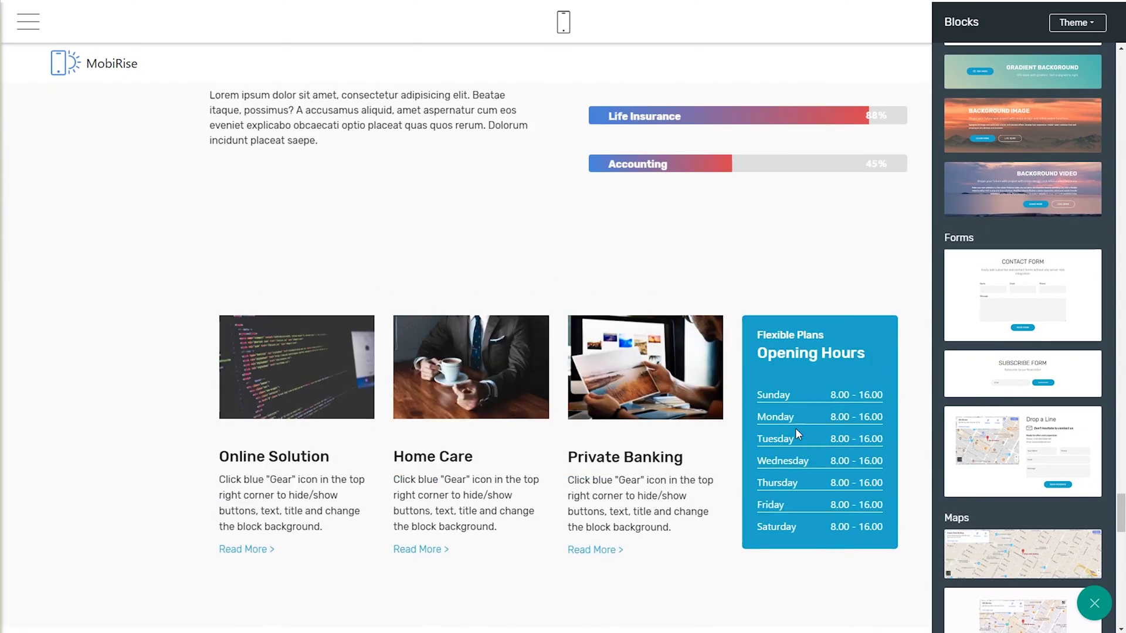
scroll(797, 432, up, 3)
scroll(977, 393, up, 3)
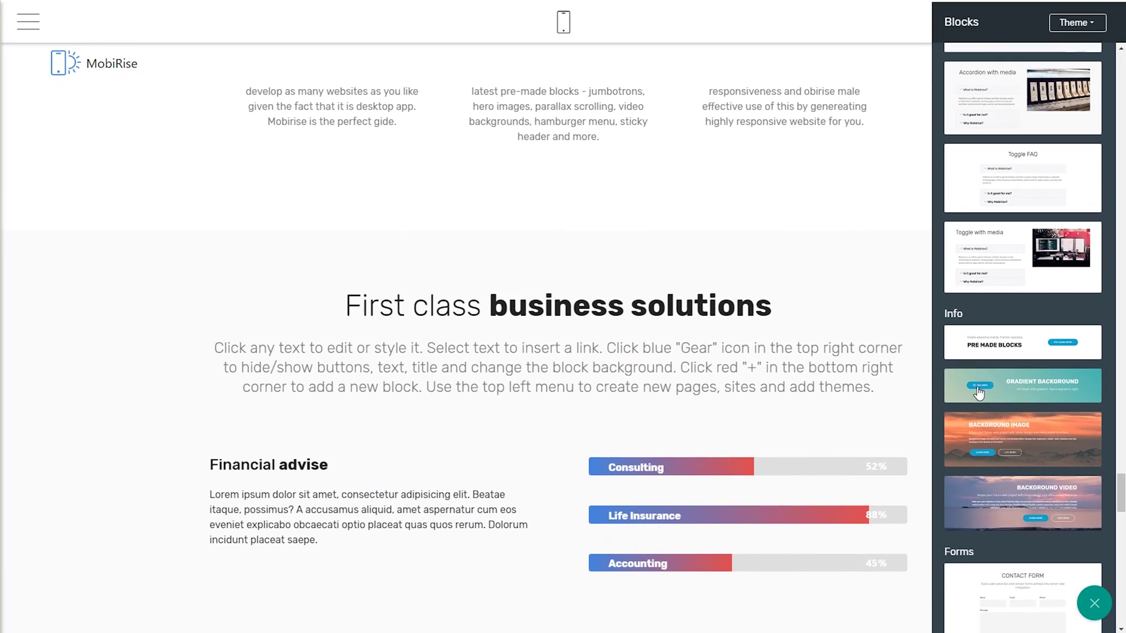
drag(992, 343, 637, 269)
scroll(744, 391, up, 3)
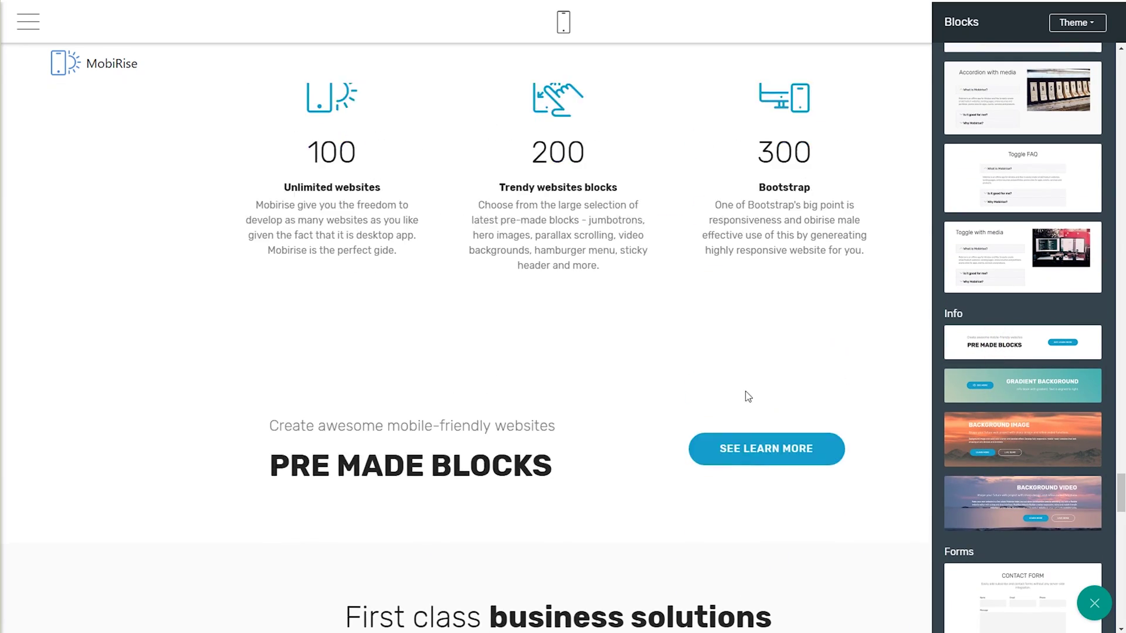
scroll(758, 404, up, 2)
scroll(758, 405, up, 5)
scroll(772, 417, up, 3)
scroll(770, 416, up, 2)
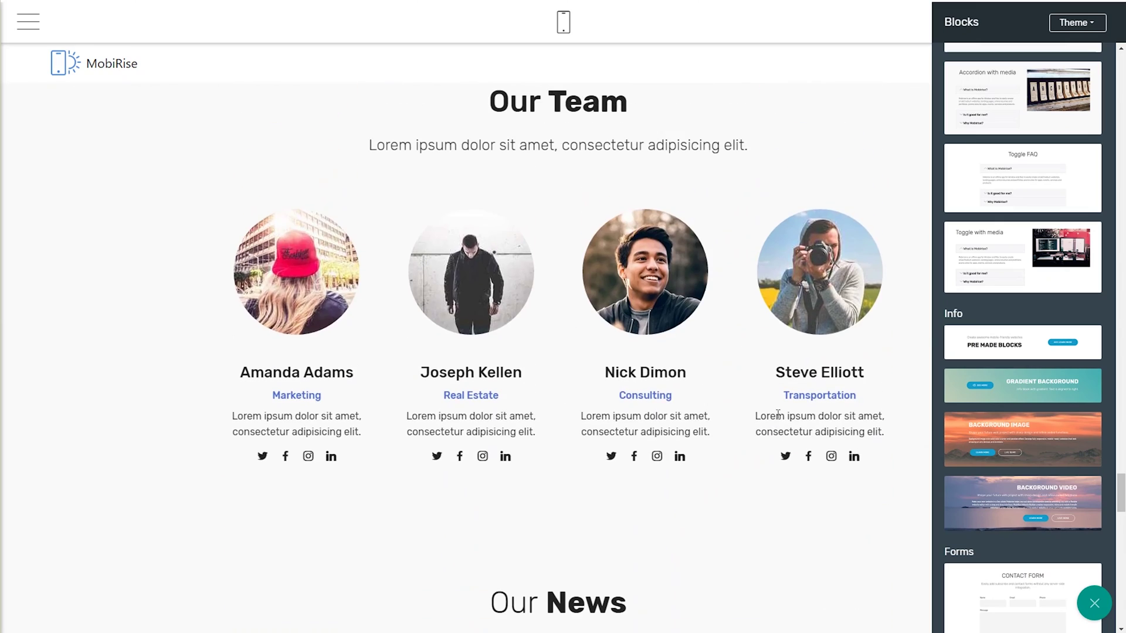
scroll(771, 418, up, 1)
scroll(777, 422, up, 4)
scroll(774, 405, up, 5)
scroll(774, 389, up, 5)
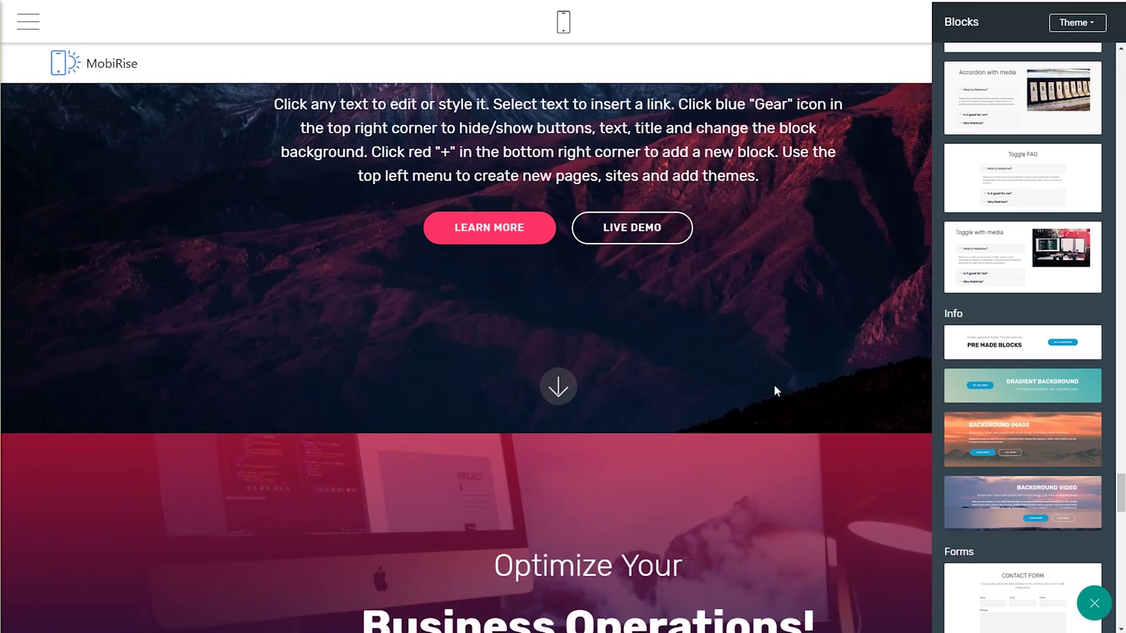
scroll(780, 345, up, 3)
click(779, 264)
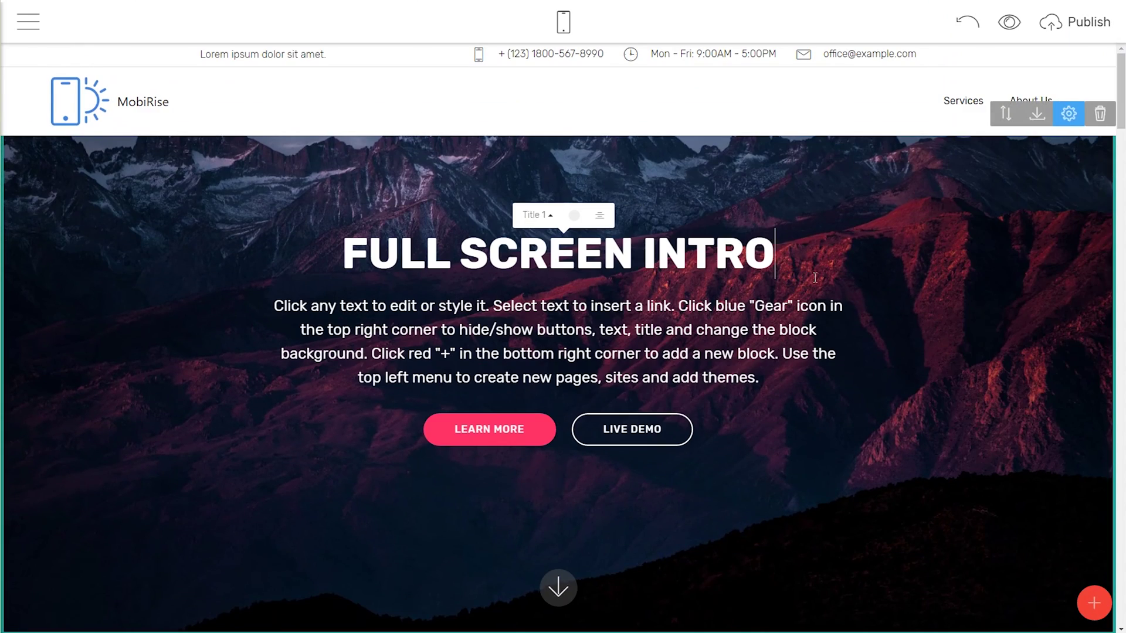